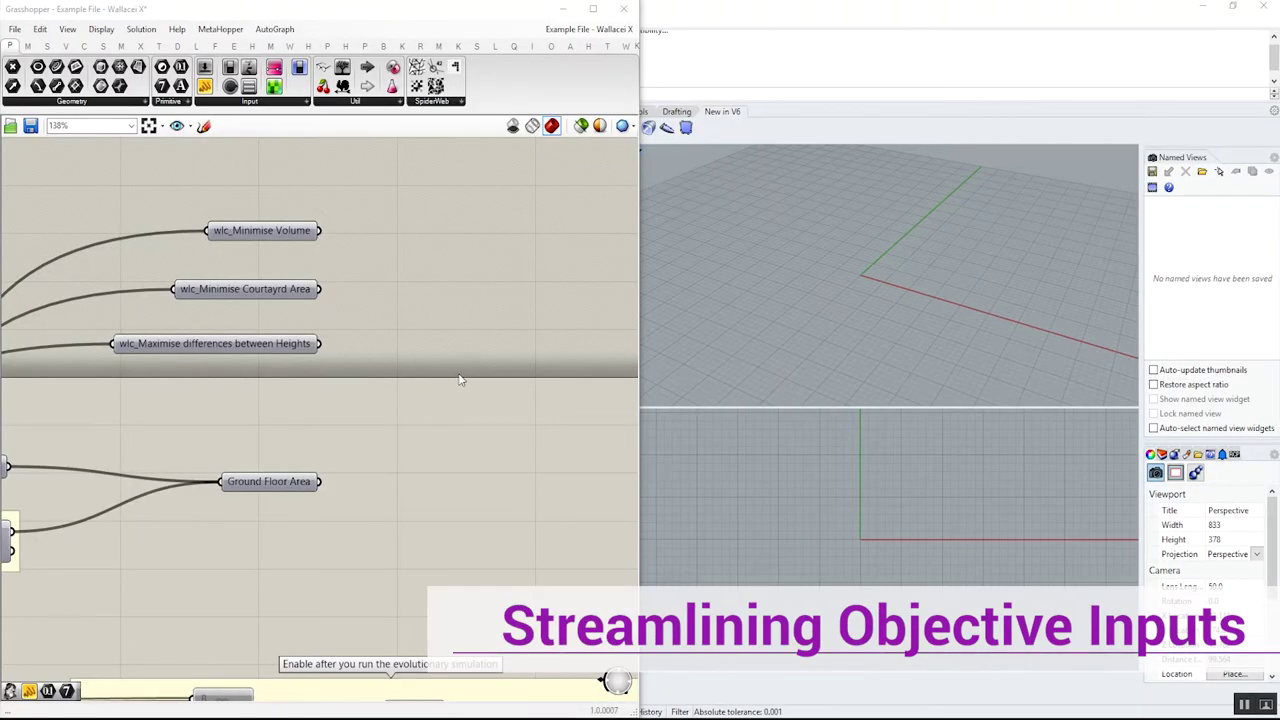
# Place a Wallacei X component on the canvas near the objective parameters.
pyautogui.moveTo(499, 395); pyautogui.dragTo(422, 398, button='right')
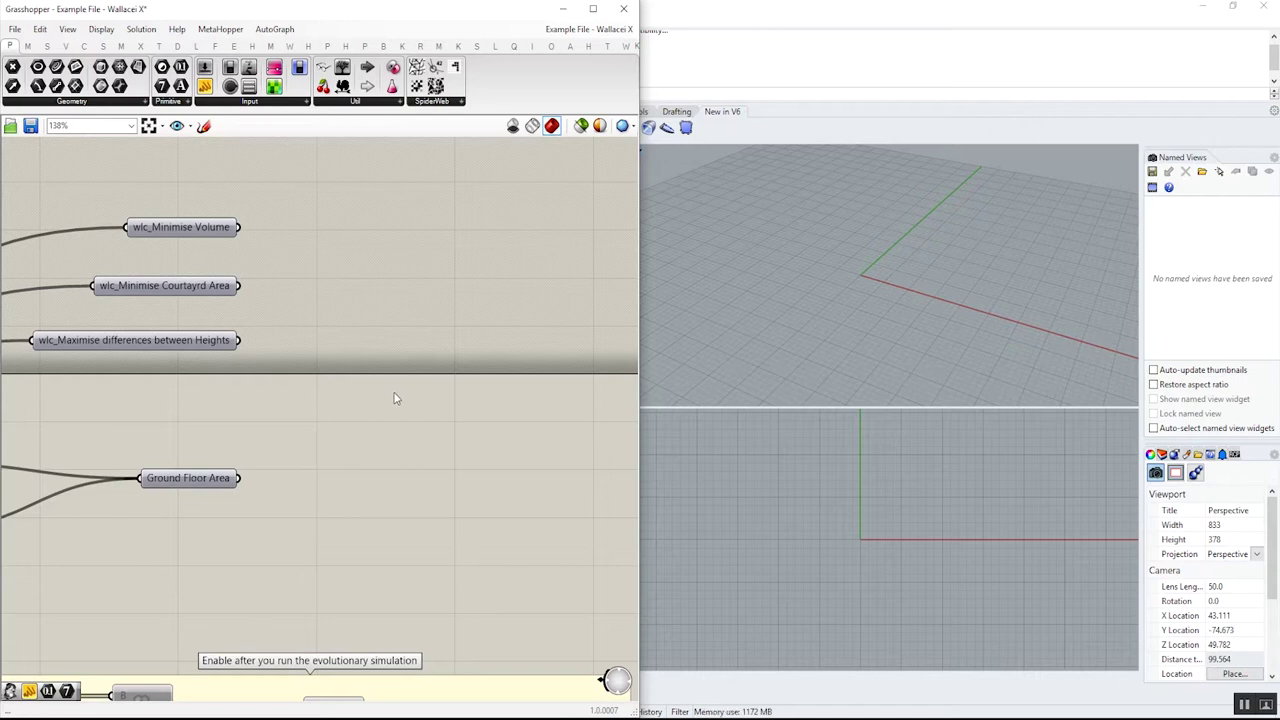
pyautogui.doubleClick(452, 324)
pyautogui.write('wallacei')
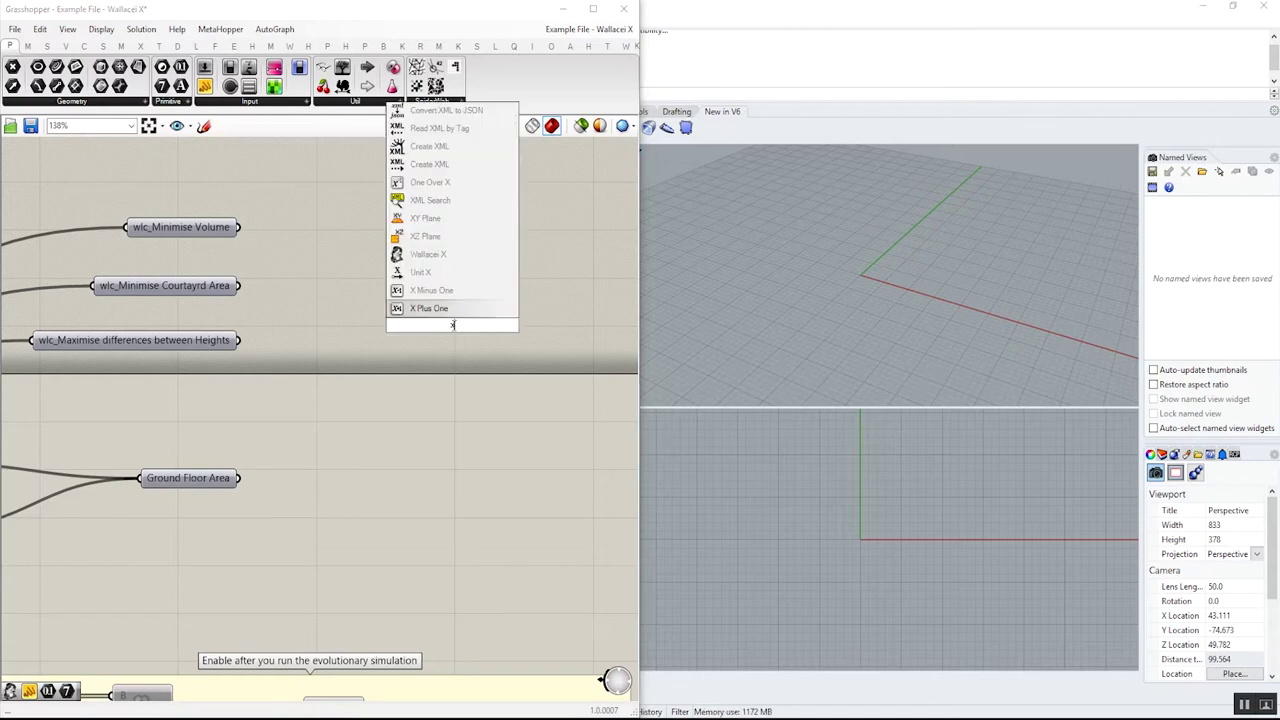
pyautogui.press('Return')
pyautogui.moveTo(457, 318); pyautogui.dragTo(511, 217)
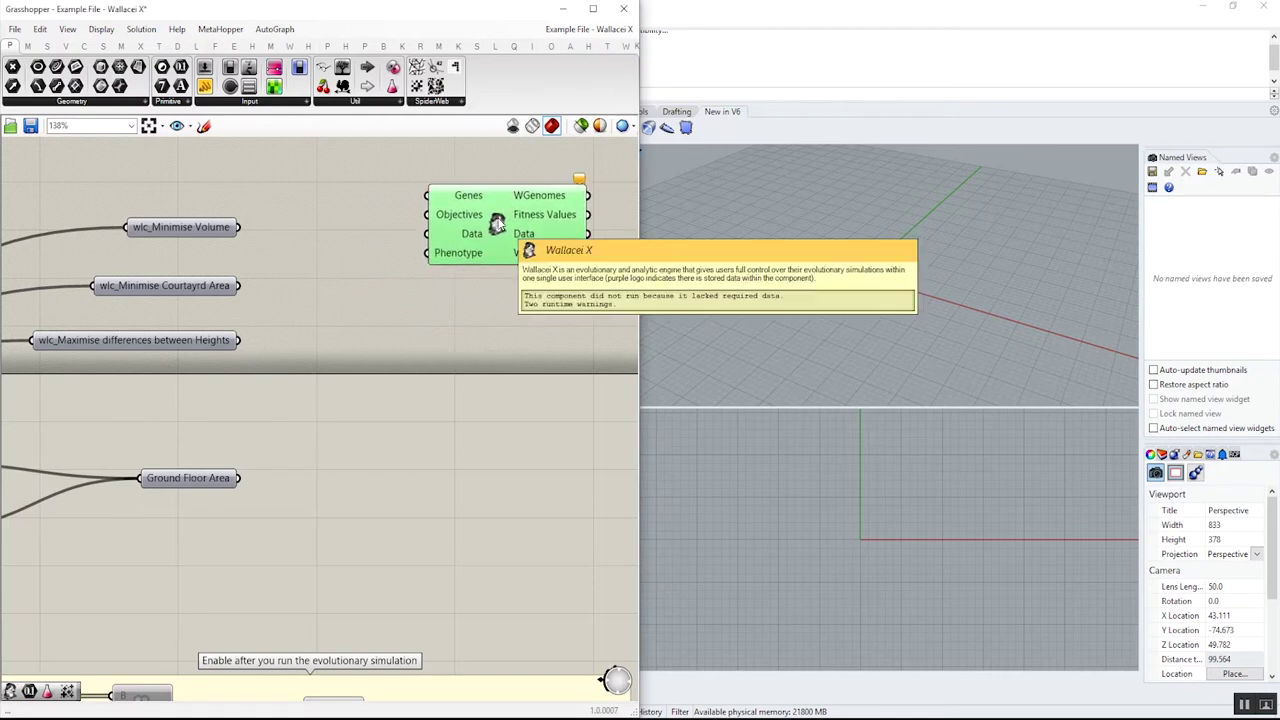
# Wire all sliders into Genes and all three objectives into Objectives, then open Wallacei X.
pyautogui.rightClick(498, 220)
pyautogui.click(553, 314)
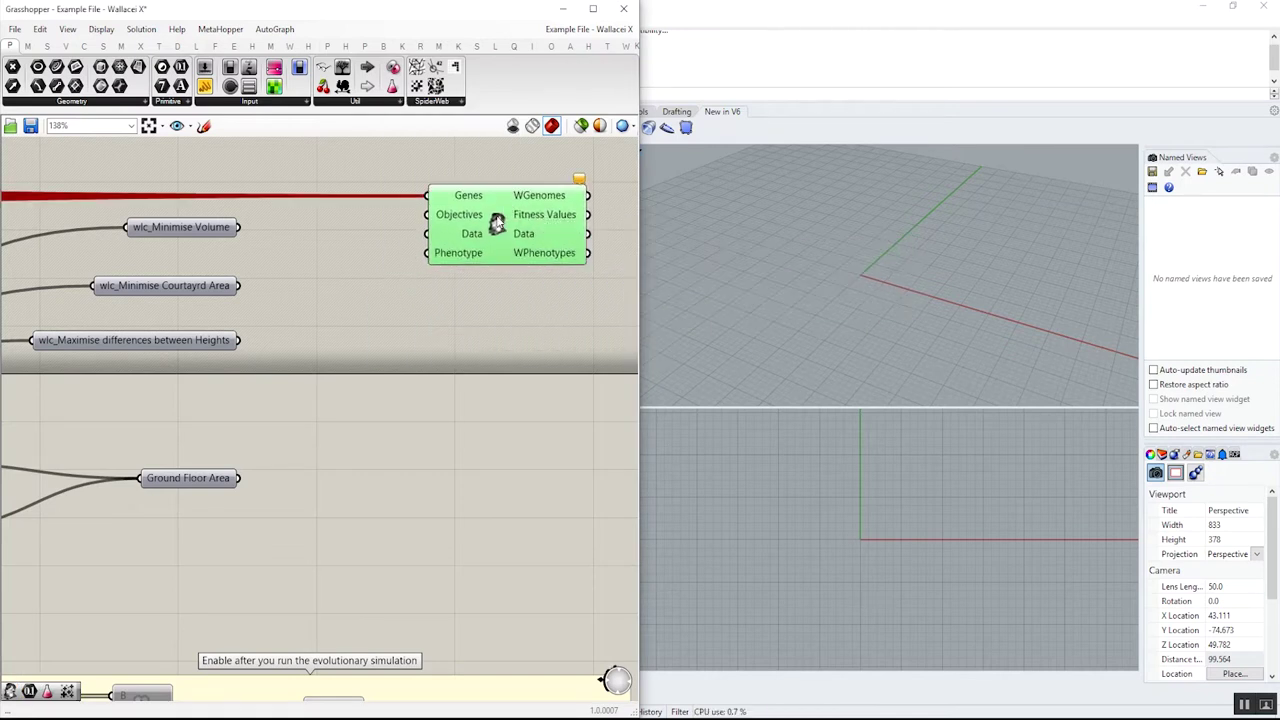
pyautogui.rightClick(496, 222)
pyautogui.click(536, 329)
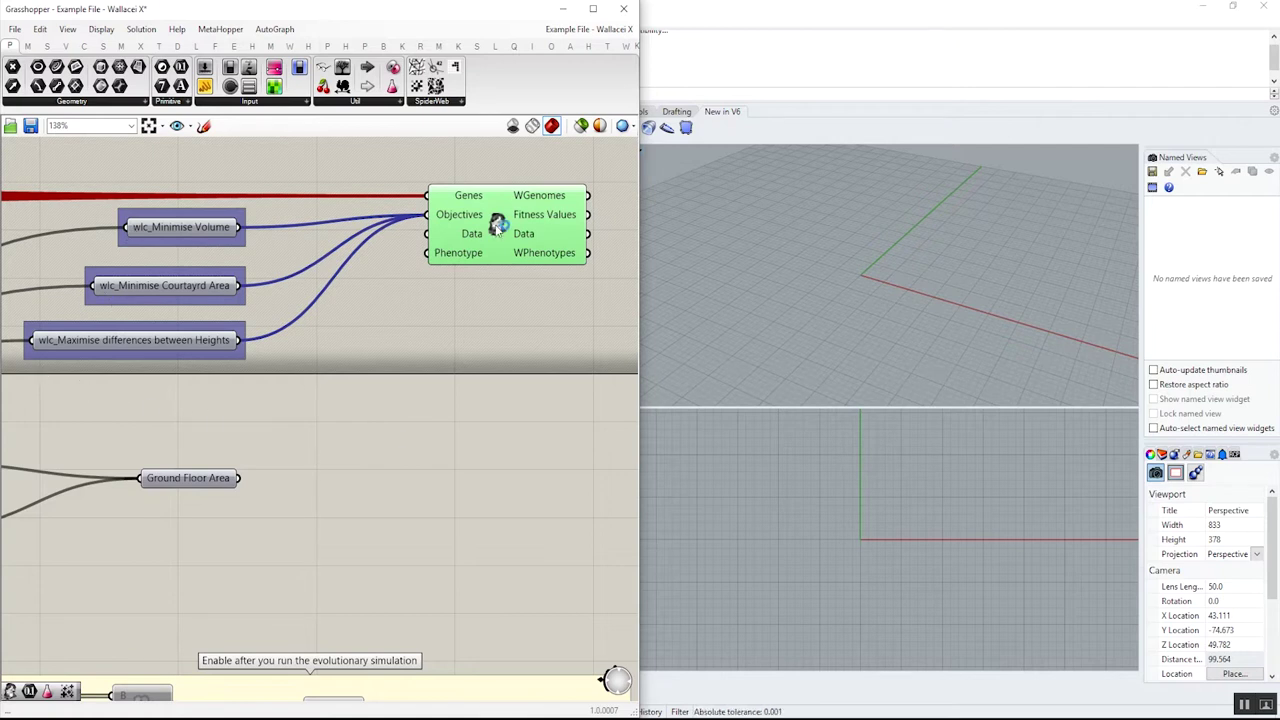
pyautogui.doubleClick(497, 224)
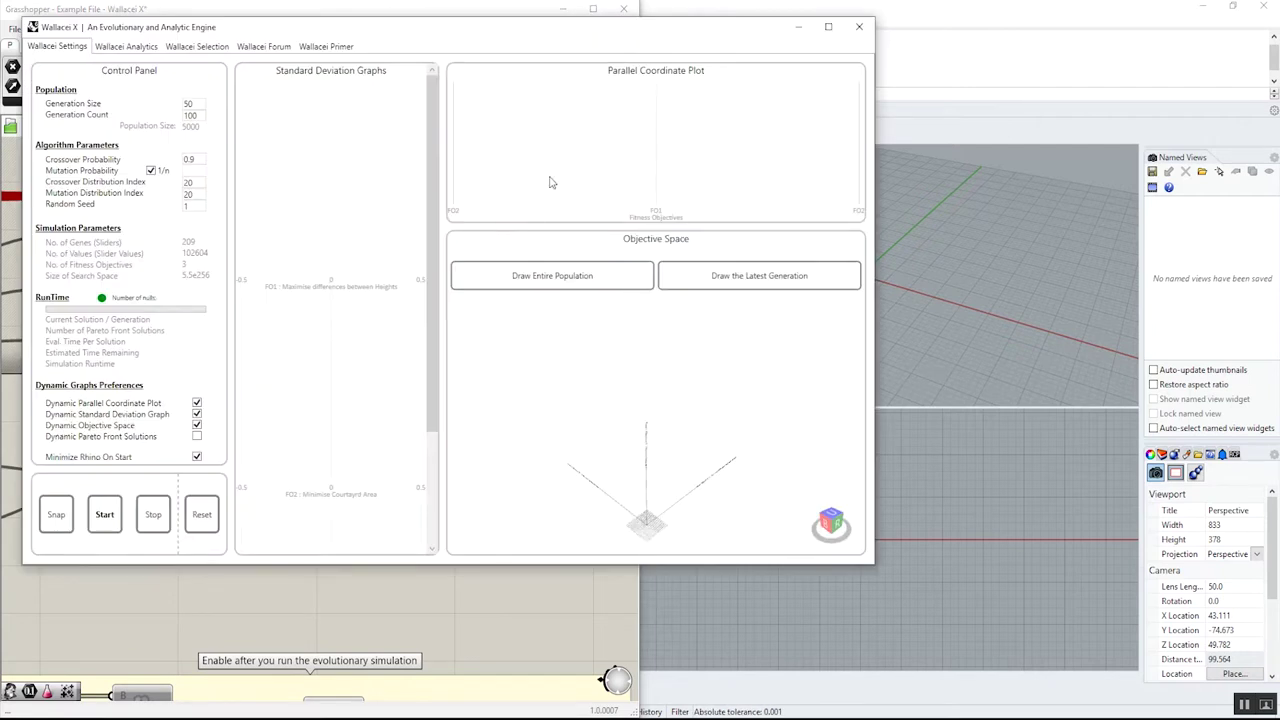
# Maximize Wallacei X, rotate the Objective Space, and view the three objectives under Analytics.
pyautogui.click(833, 27)
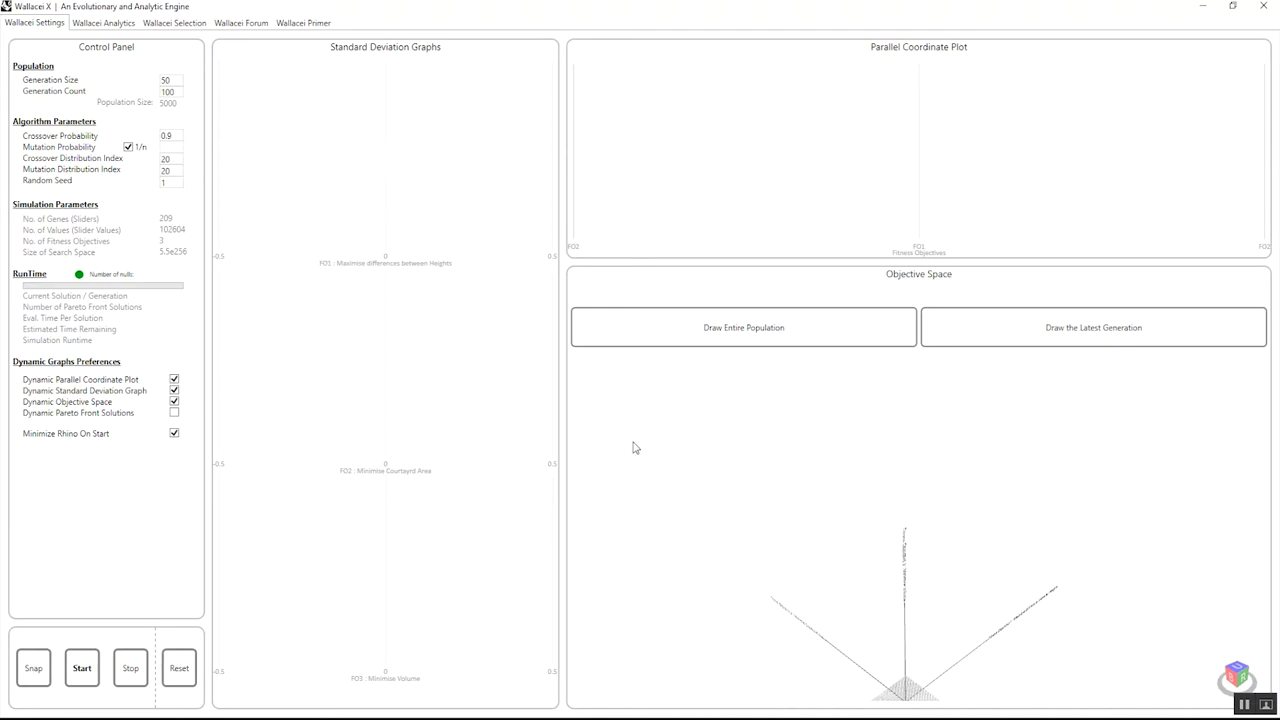
pyautogui.moveTo(965, 586); pyautogui.dragTo(821, 582, button='middle')
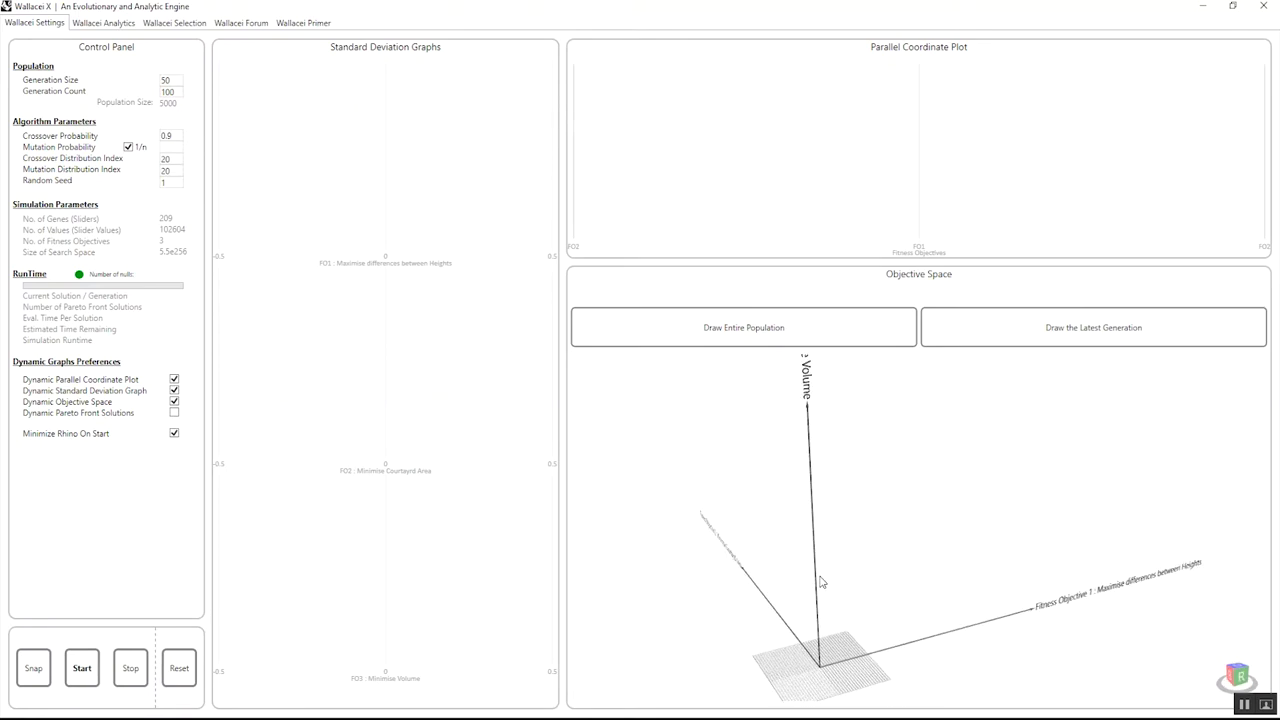
pyautogui.click(103, 22)
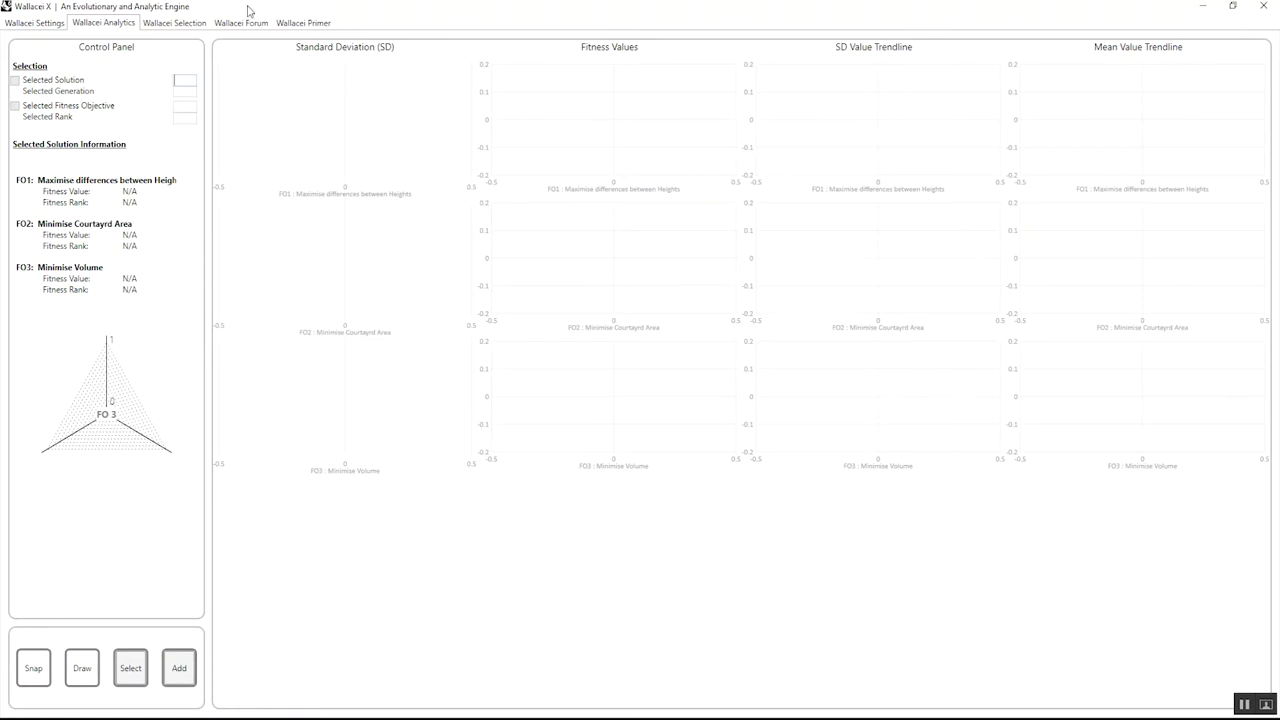
pyautogui.moveTo(248, 10); pyautogui.dragTo(352, 106)
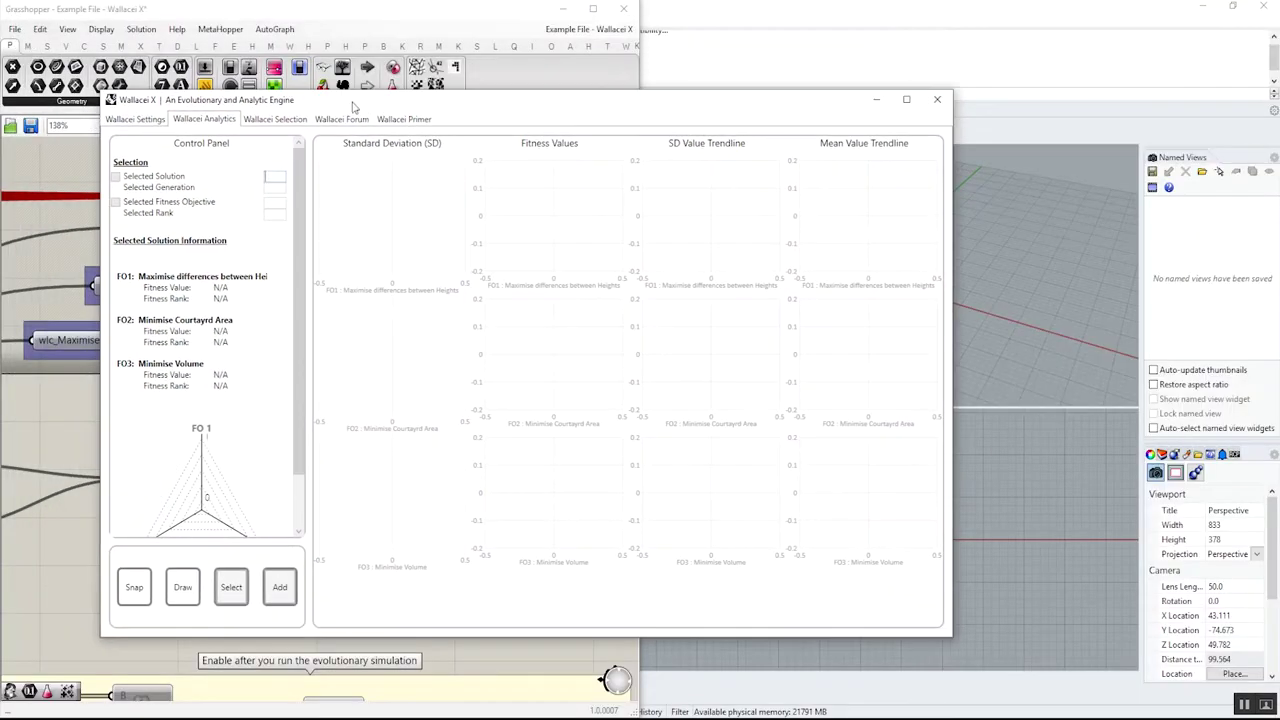
# Close the Wallacei X window and nudge the Ground Floor Area parameter slightly down.
pyautogui.click(933, 104)
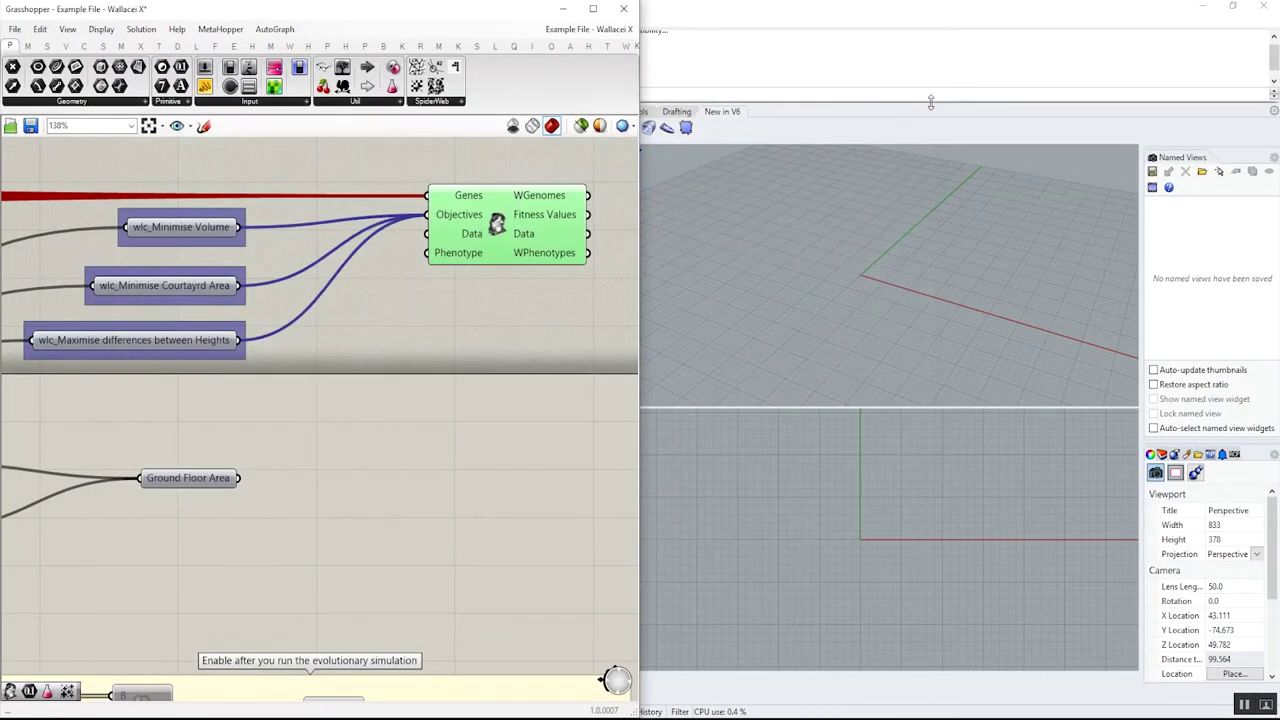
pyautogui.click(460, 381)
pyautogui.moveTo(302, 394); pyautogui.dragTo(486, 380, button='right')
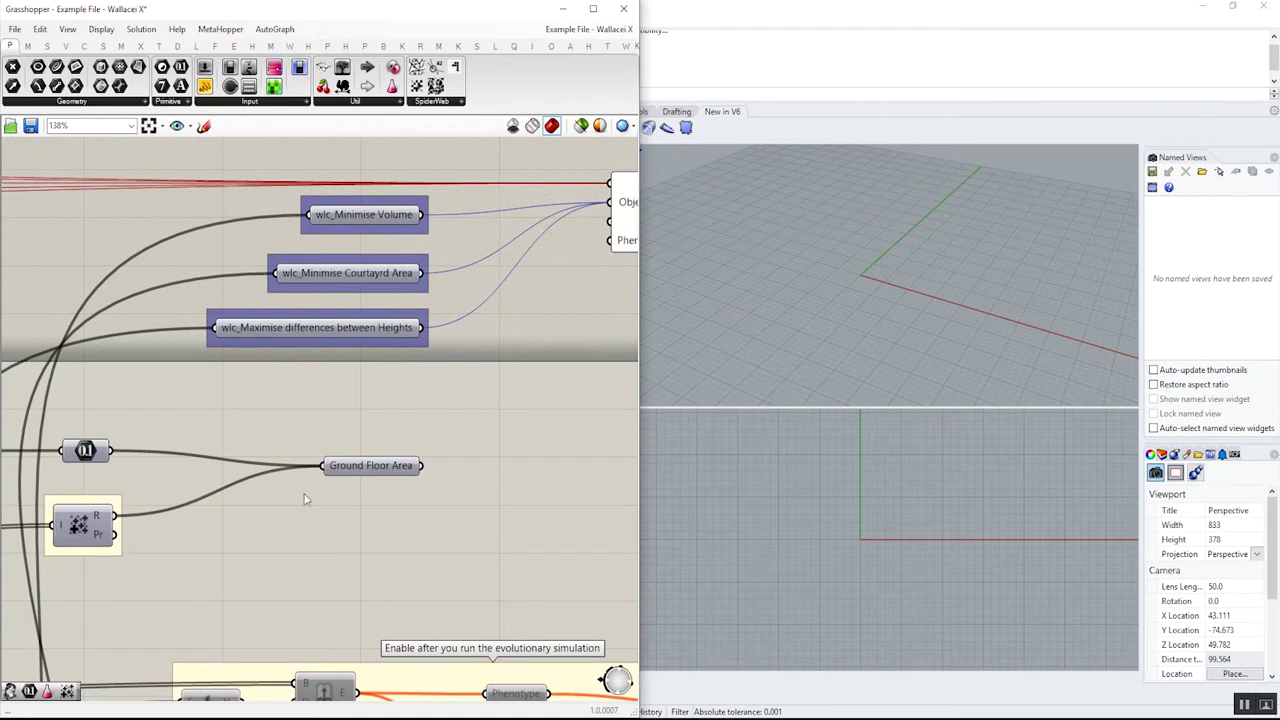
pyautogui.moveTo(380, 476)
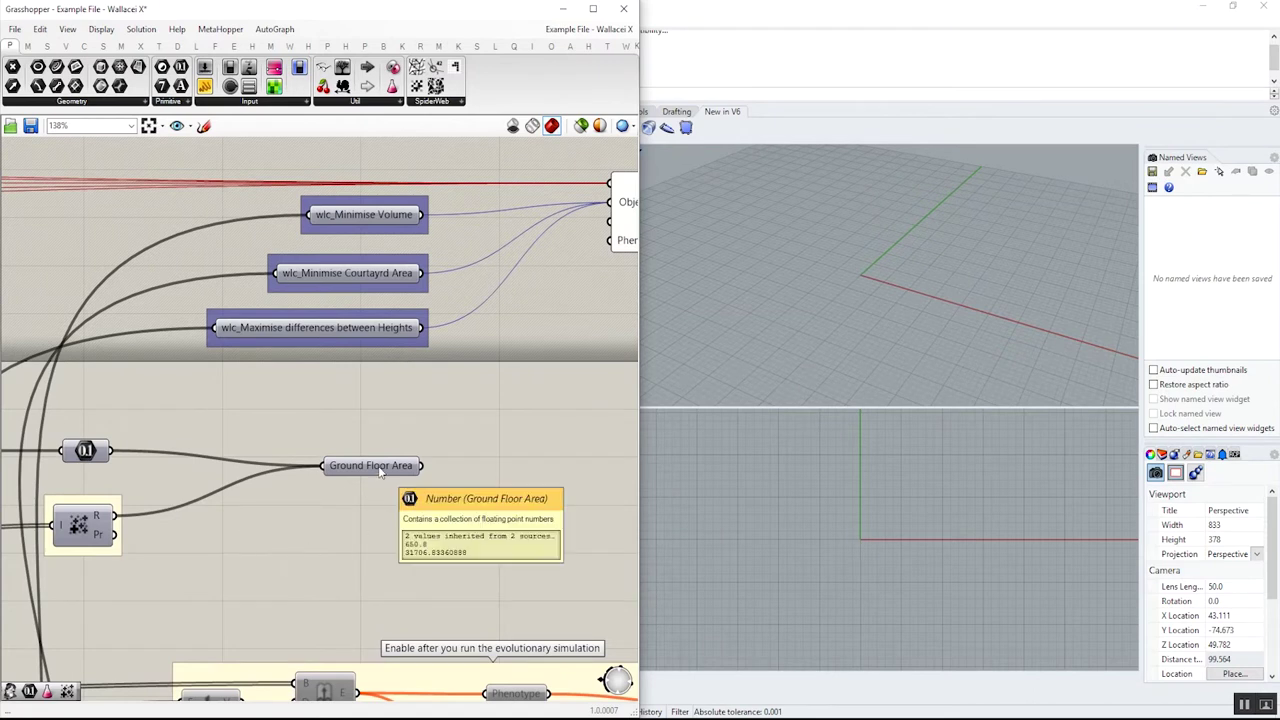
pyautogui.moveTo(380, 470); pyautogui.dragTo(380, 496)
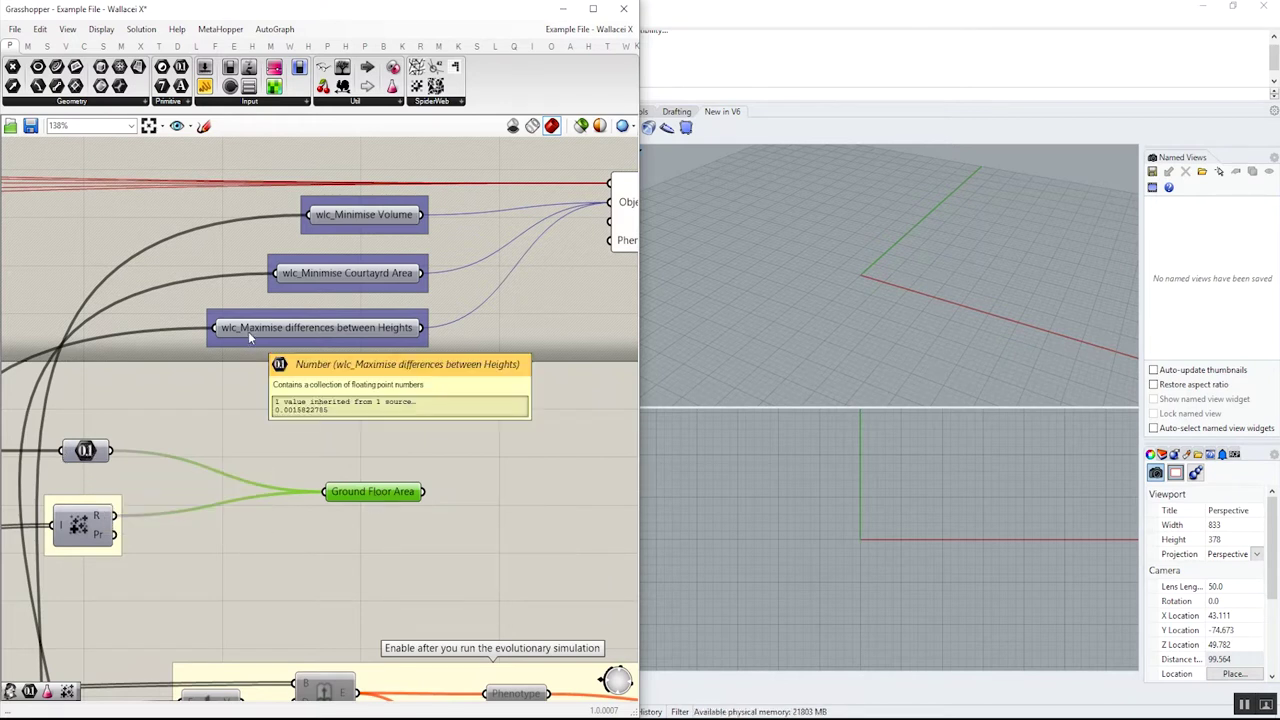
# Add Number parameters fed by the 0.1 number and the Random R output.
pyautogui.doubleClick(290, 402)
pyautogui.write('number')
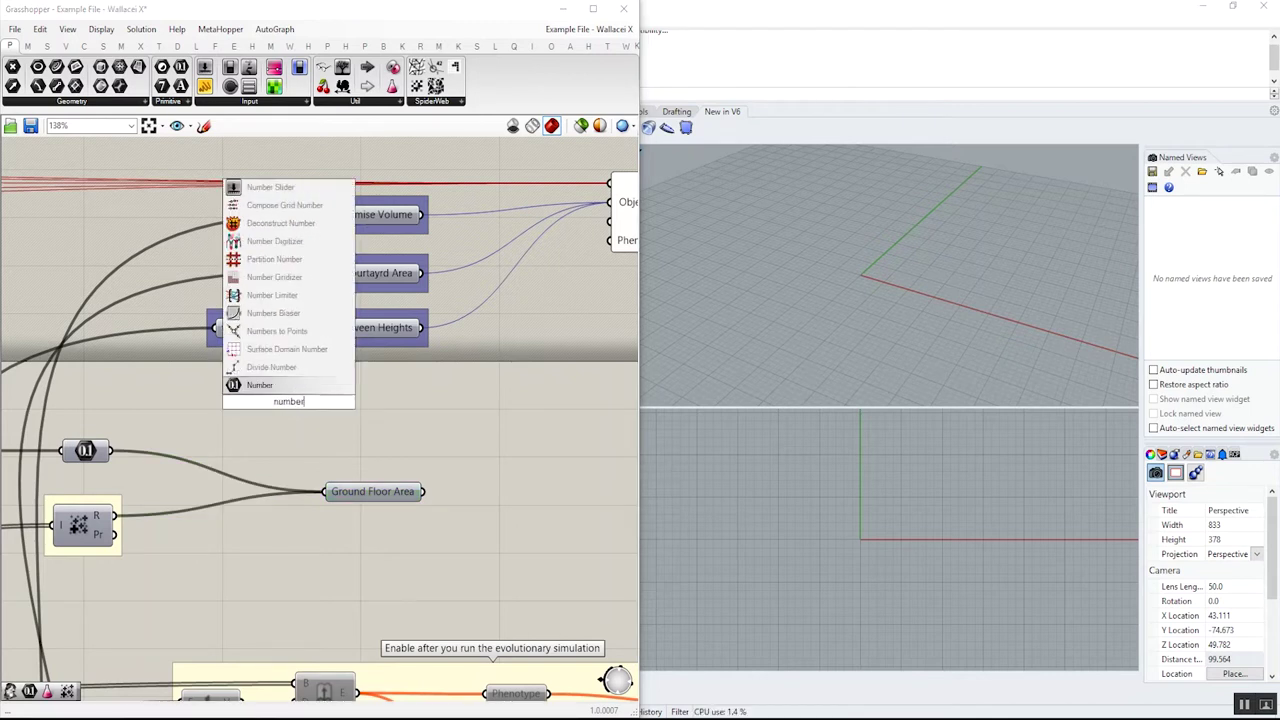
pyautogui.press('Return')
pyautogui.moveTo(292, 400); pyautogui.dragTo(337, 407)
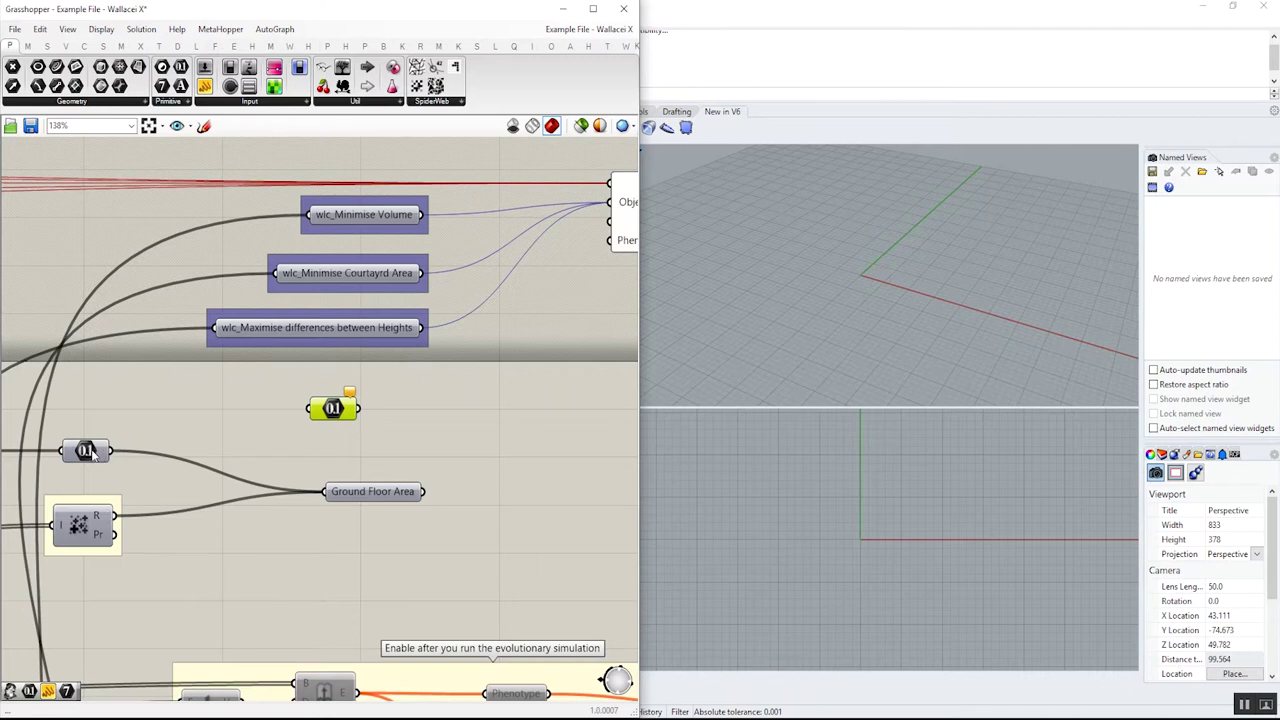
pyautogui.moveTo(88, 452); pyautogui.dragTo(348, 550)
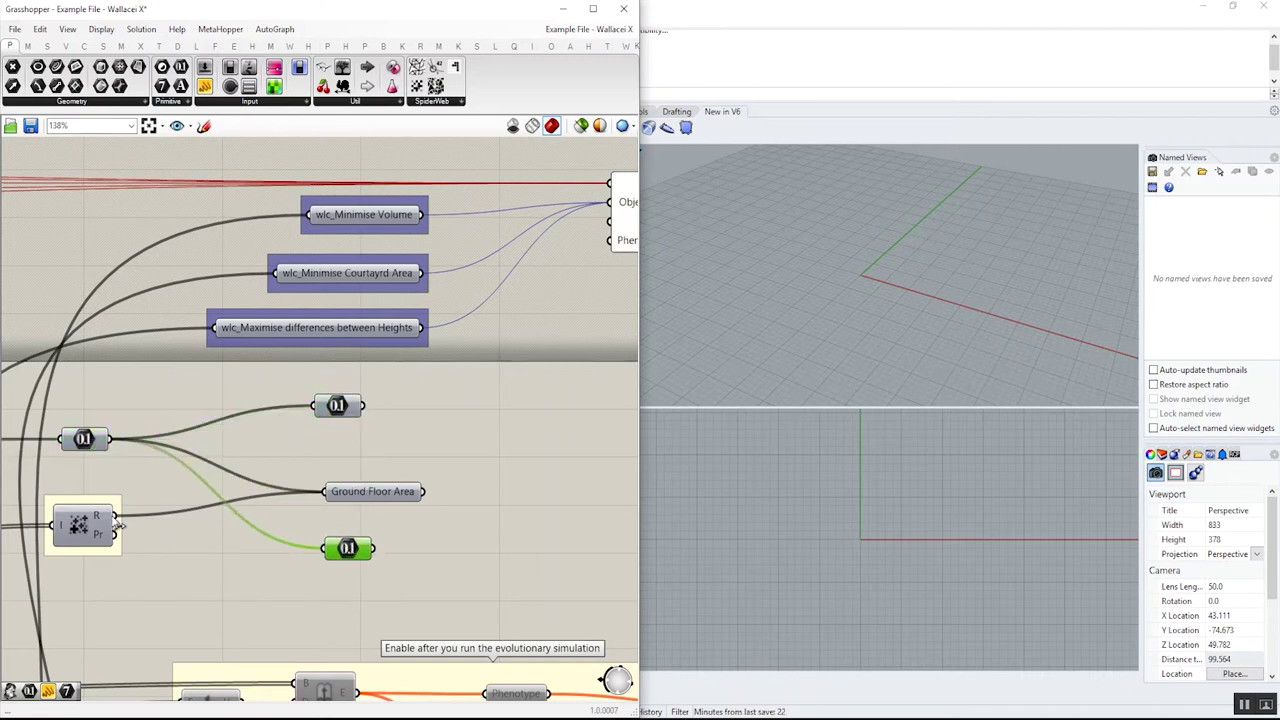
pyautogui.moveTo(116, 516); pyautogui.dragTo(322, 549)
# Delete both of the new Number parameters.
pyautogui.click(338, 405)
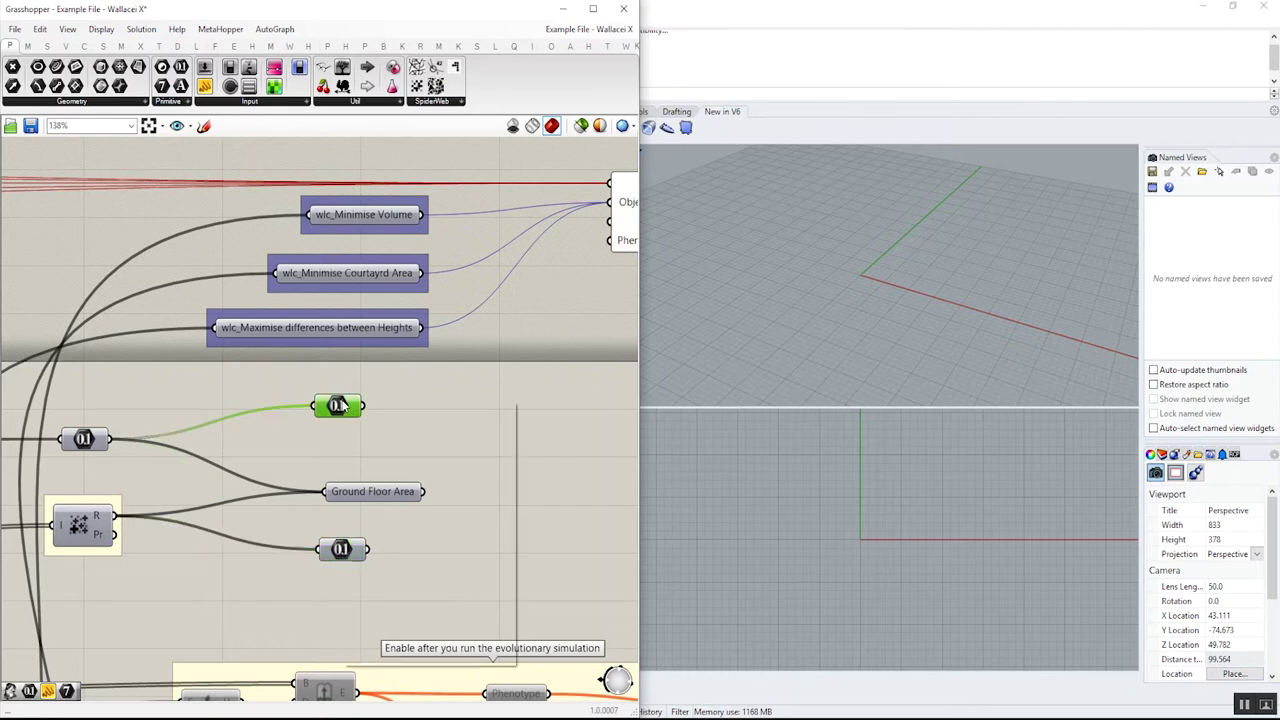
pyautogui.click(430, 440)
pyautogui.moveTo(410, 370); pyautogui.dragTo(336, 399, button='right')
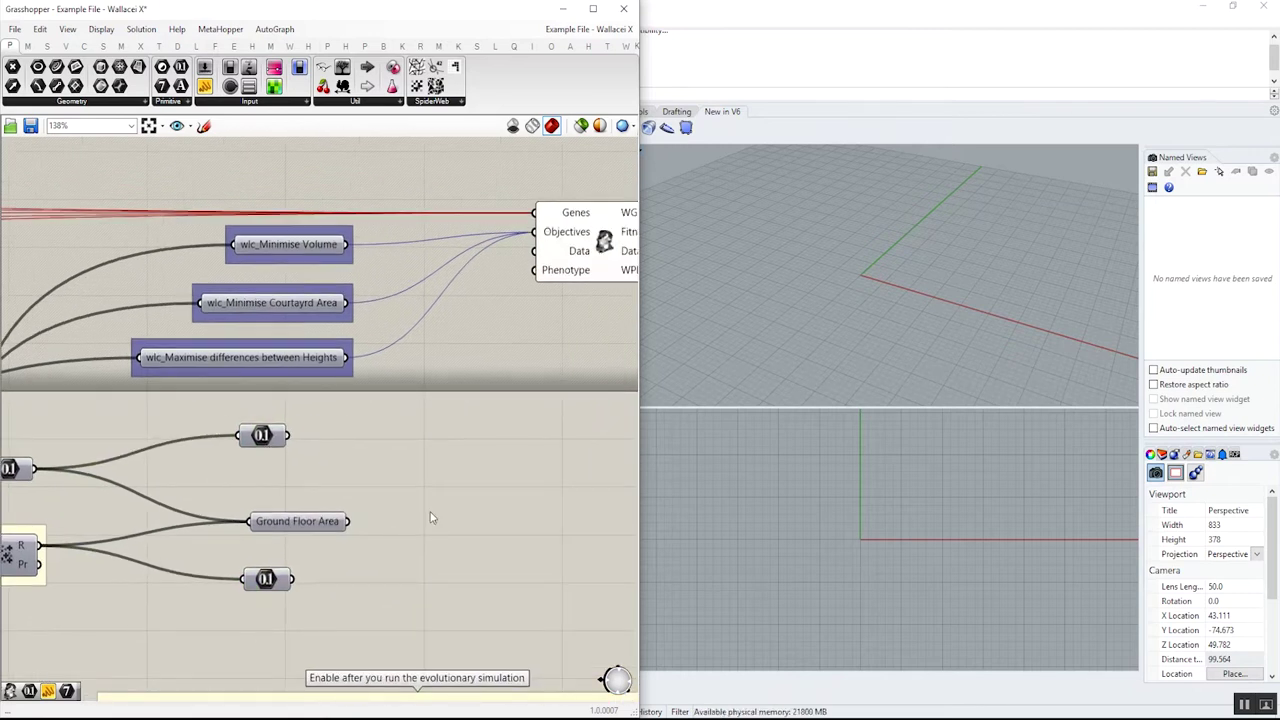
pyautogui.click(270, 579)
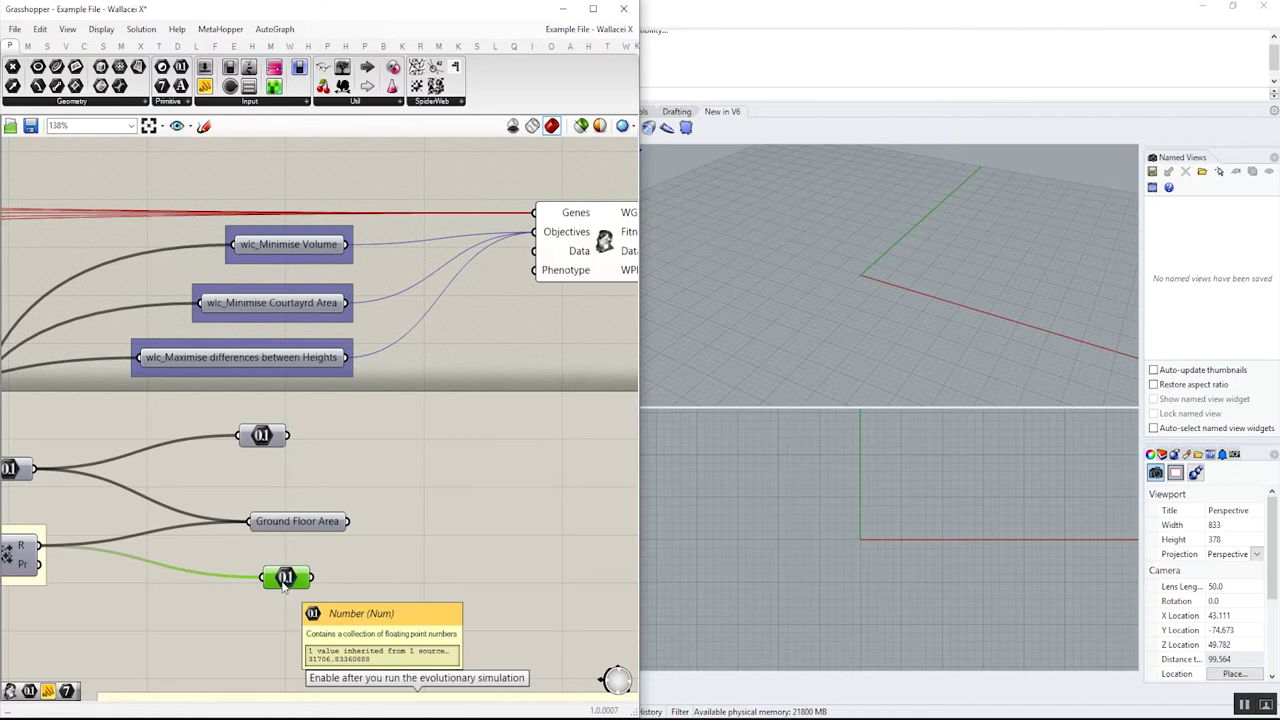
pyautogui.press('Delete')
pyautogui.click(262, 436)
pyautogui.press('Delete')
# Reposition Ground Floor Area and confirm it holds two values, 650.8 and 31706.83.
pyautogui.moveTo(305, 494); pyautogui.dragTo(344, 496, button='right')
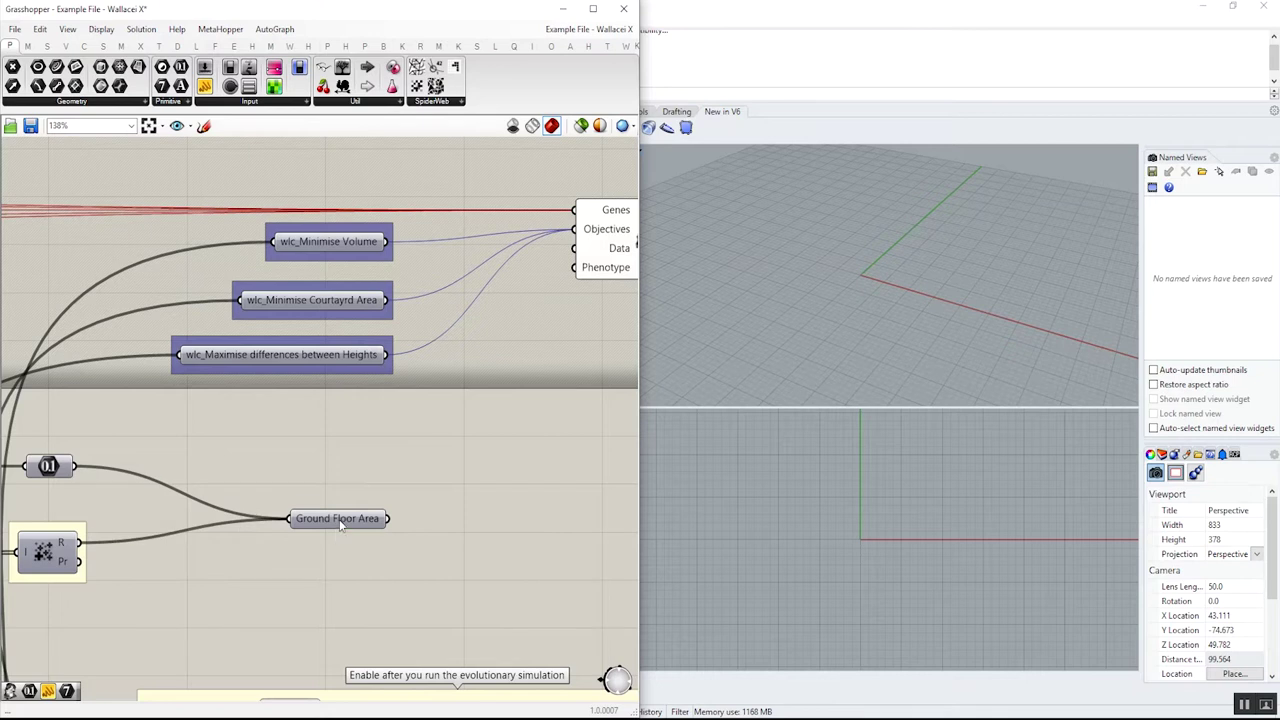
pyautogui.moveTo(341, 520); pyautogui.dragTo(337, 510)
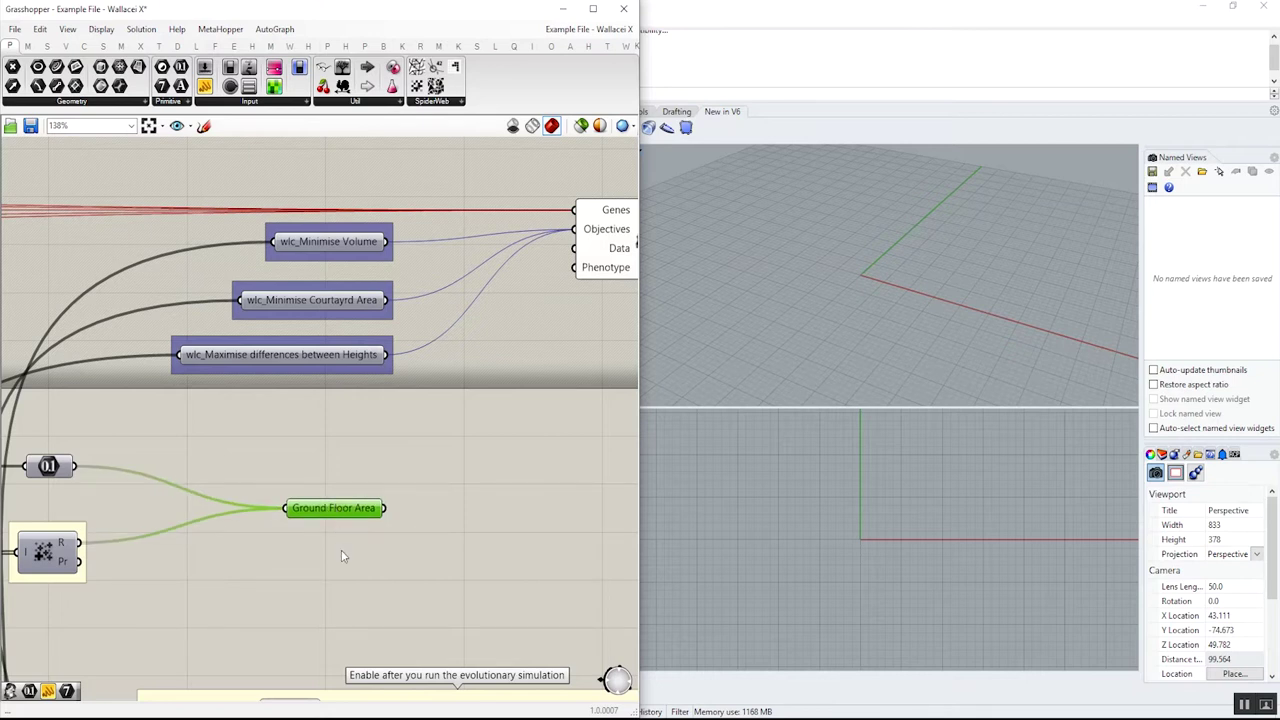
pyautogui.moveTo(216, 536); pyautogui.dragTo(281, 529, button='right')
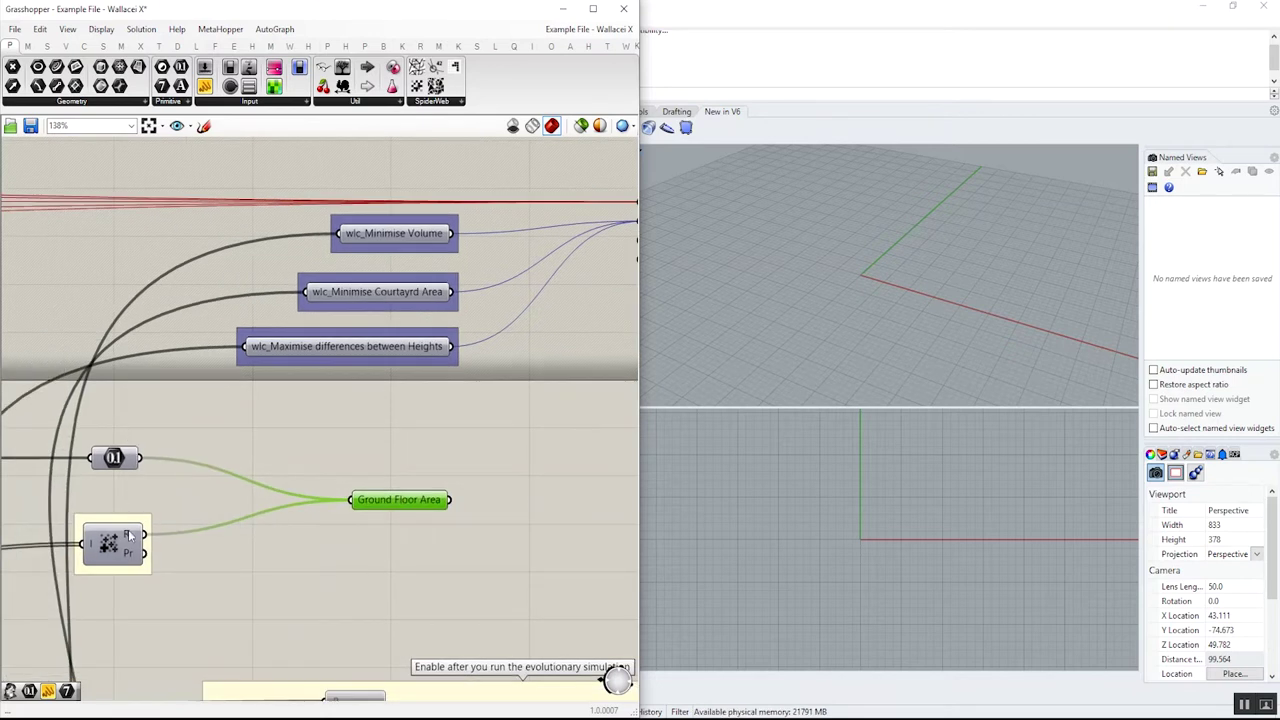
pyautogui.moveTo(130, 537)
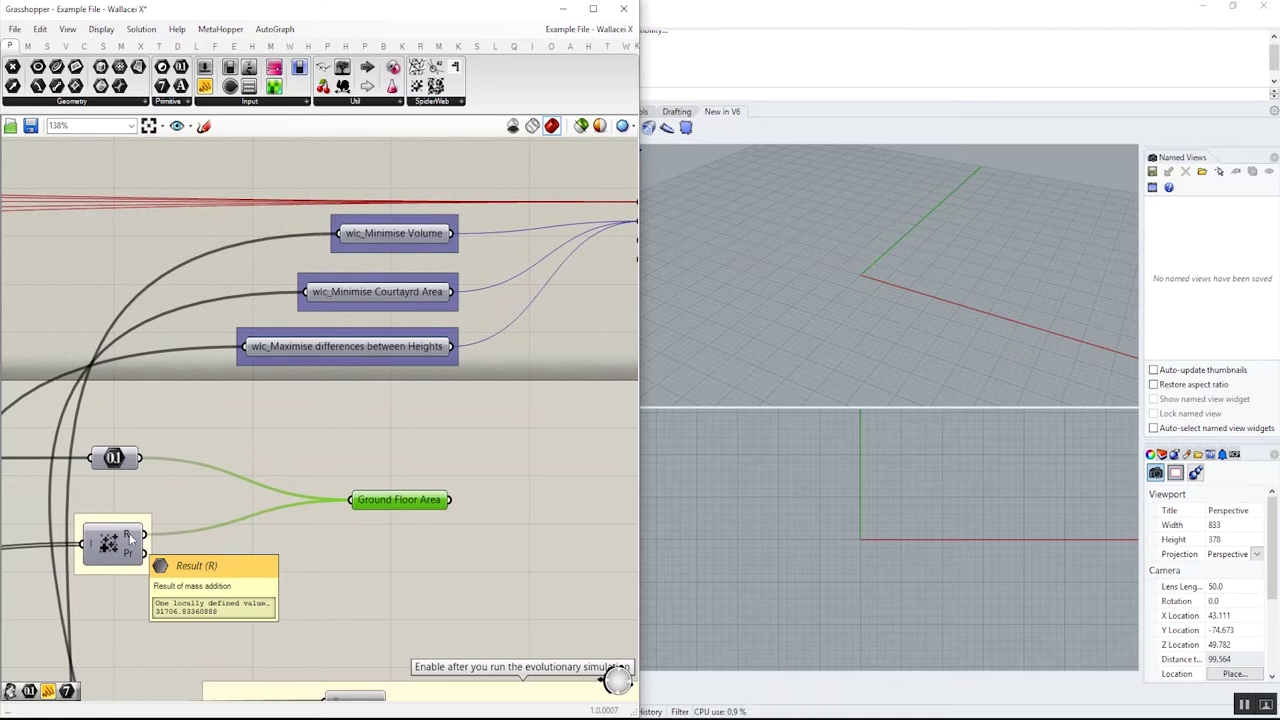
pyautogui.moveTo(364, 500); pyautogui.dragTo(285, 510, button='right')
pyautogui.moveTo(285, 511)
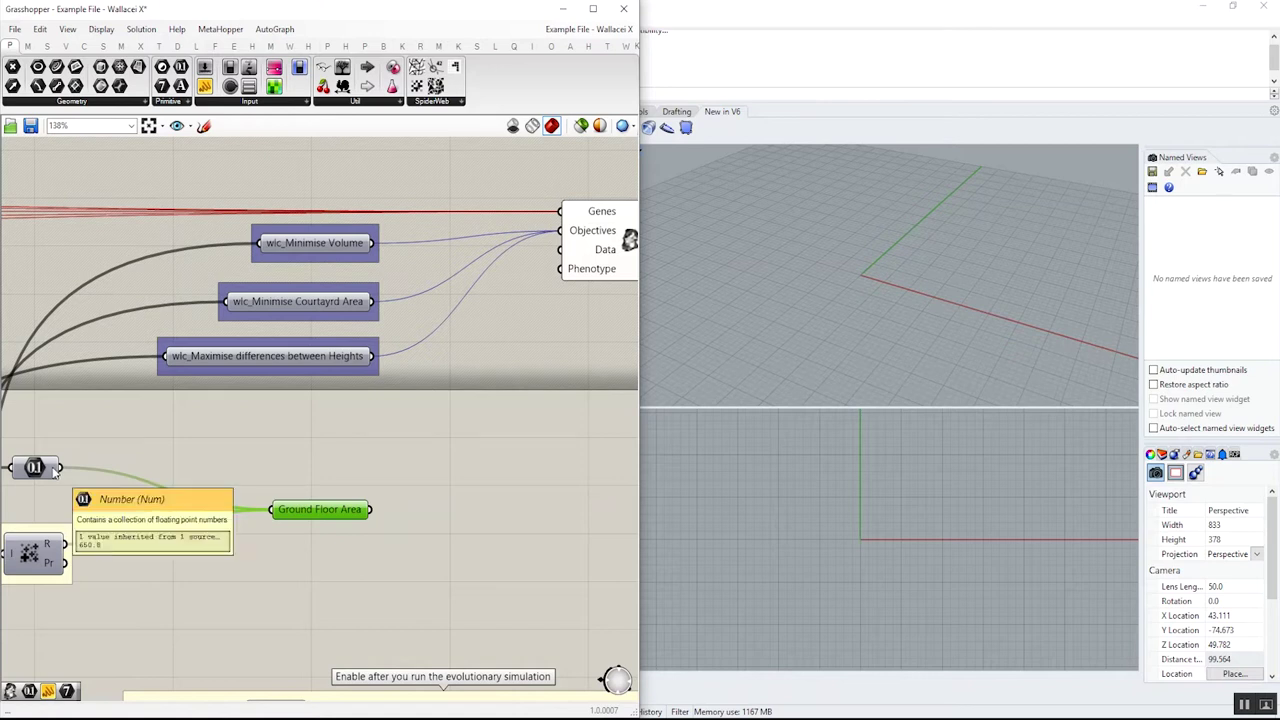
pyautogui.moveTo(347, 516); pyautogui.dragTo(356, 516)
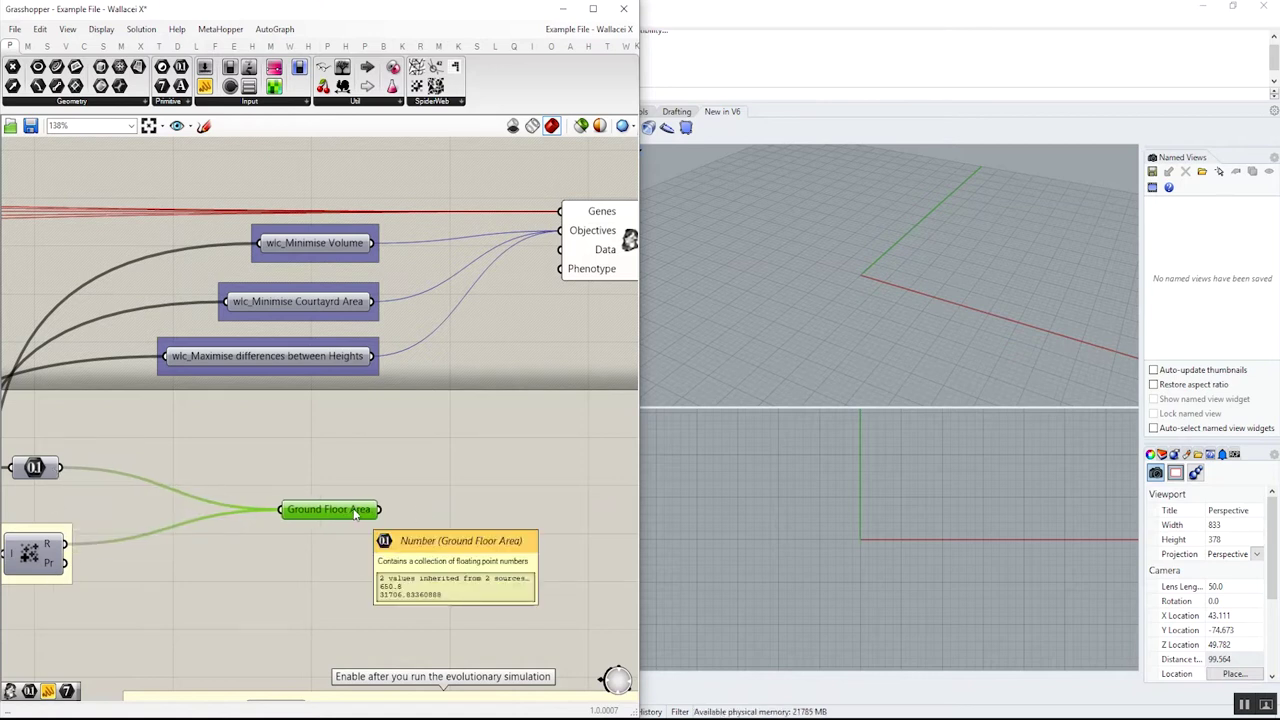
# Rename the Ground Floor Area parameter to wlc_Ground Floor Area.
pyautogui.rightClick(326, 512)
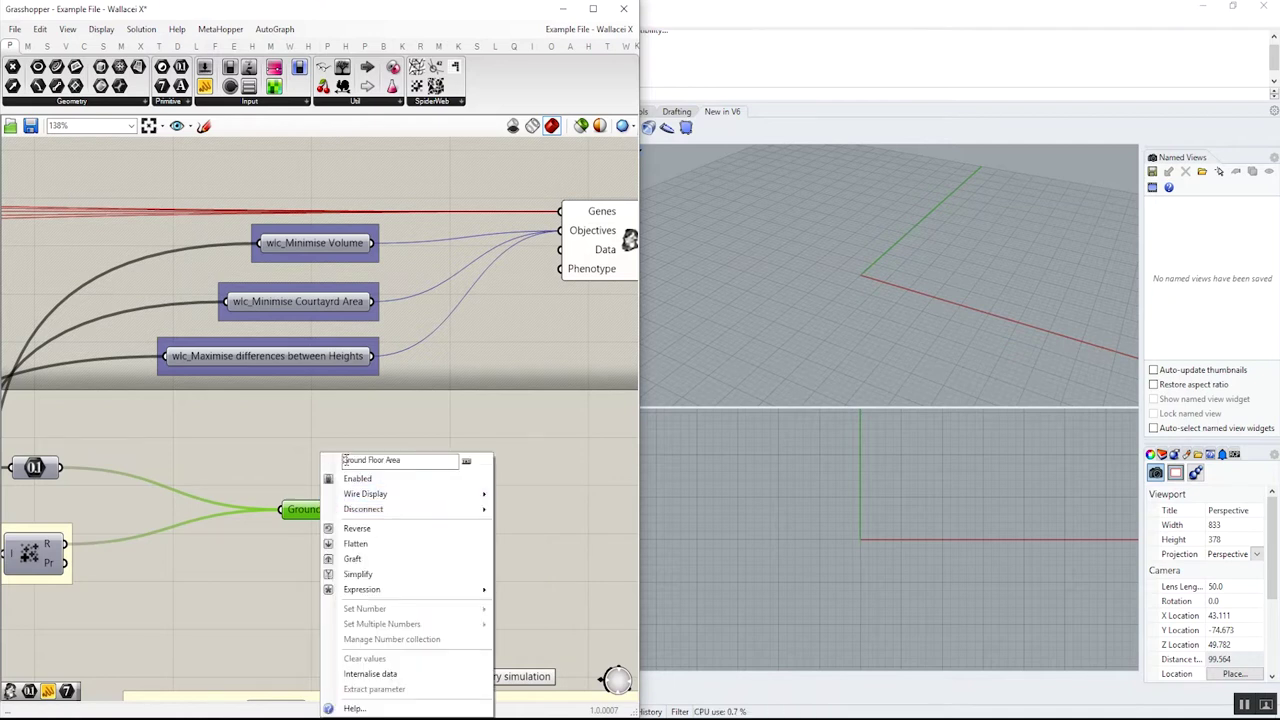
pyautogui.write('wlc_')
pyautogui.press('Return')
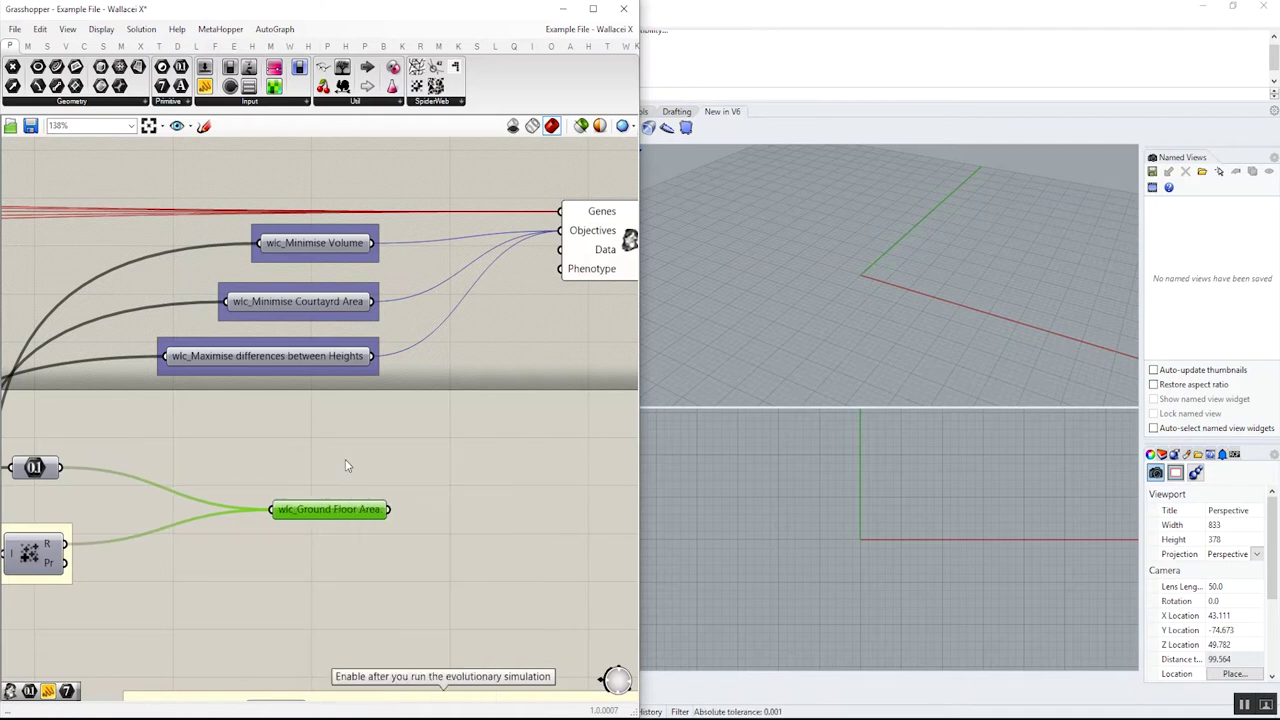
pyautogui.hscroll(2, 389, 443)
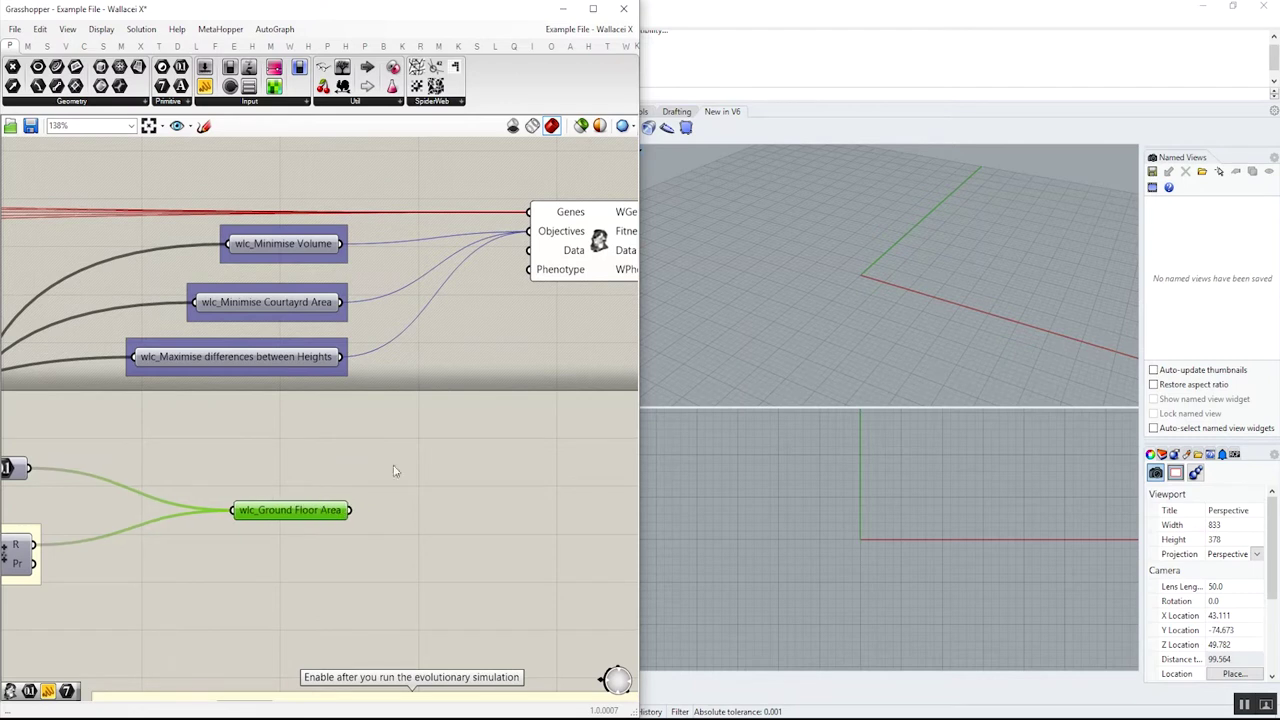
pyautogui.hscroll(1, 440, 420)
# Connect wlc_Ground Floor Area to Wallacei X's Objectives and open the Wallacei X window.
pyautogui.rightClick(577, 236)
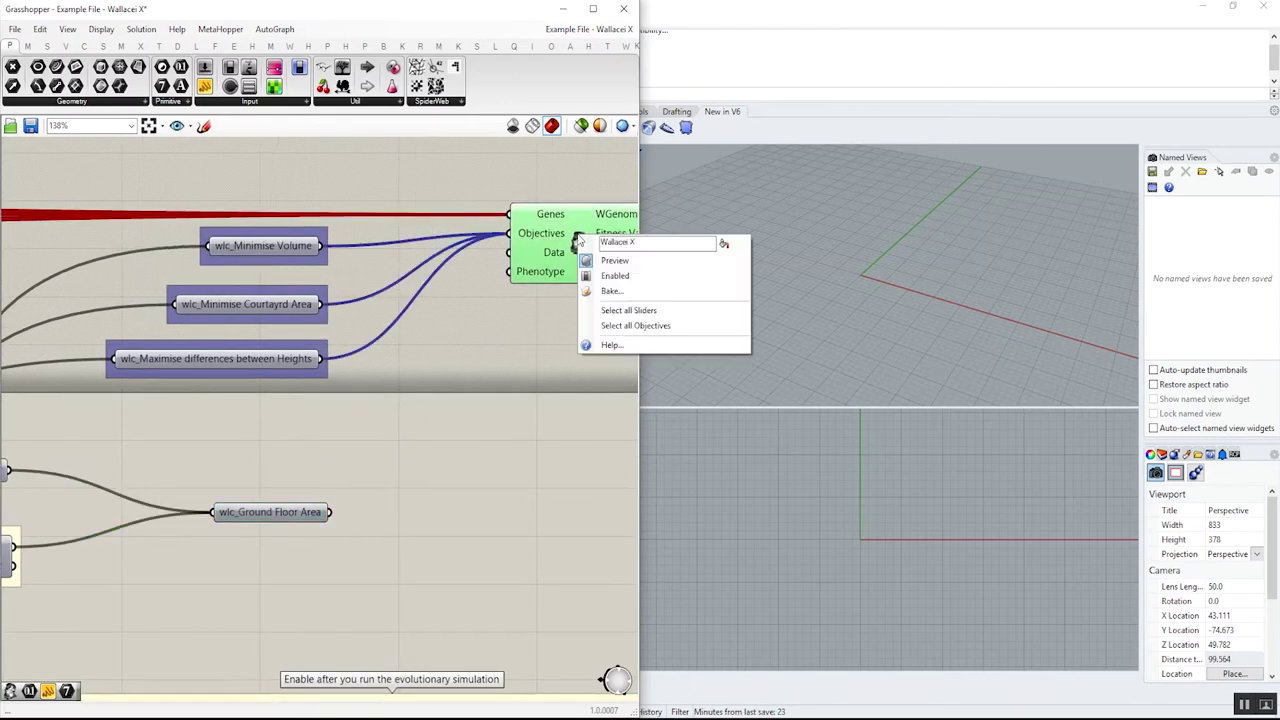
pyautogui.click(580, 389)
pyautogui.scroll(-1, 280, 443)
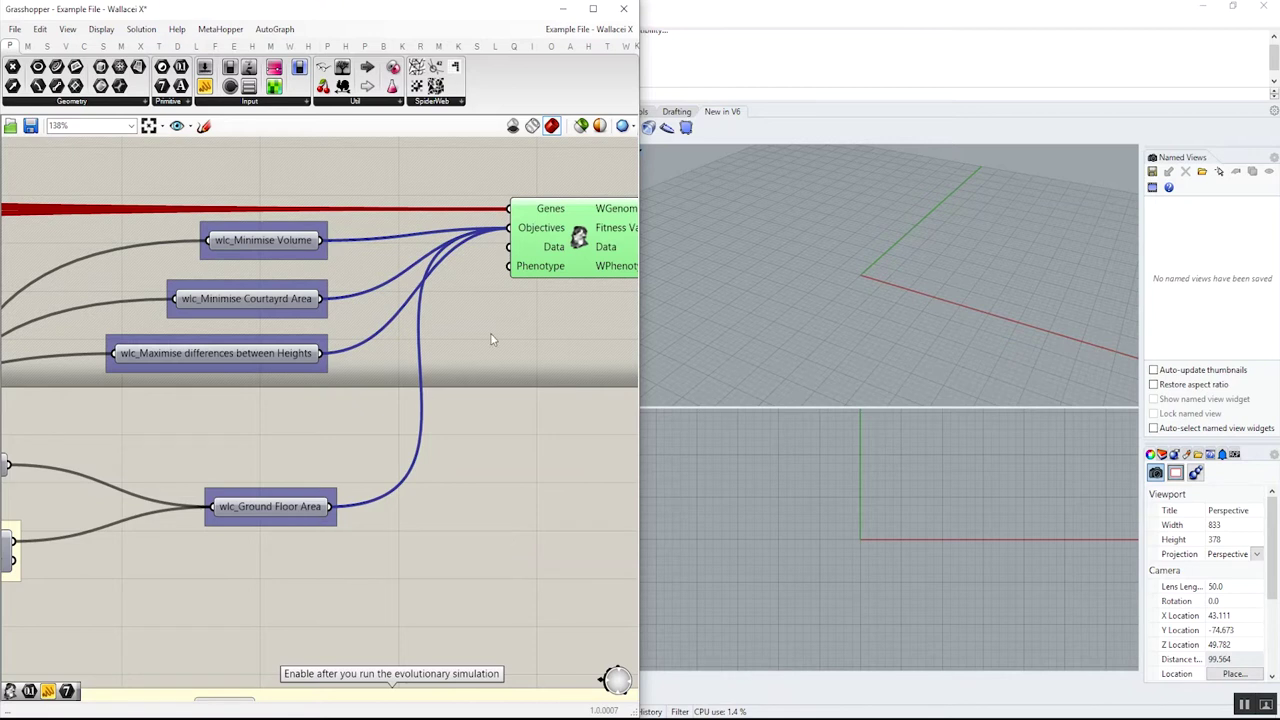
pyautogui.doubleClick(580, 237)
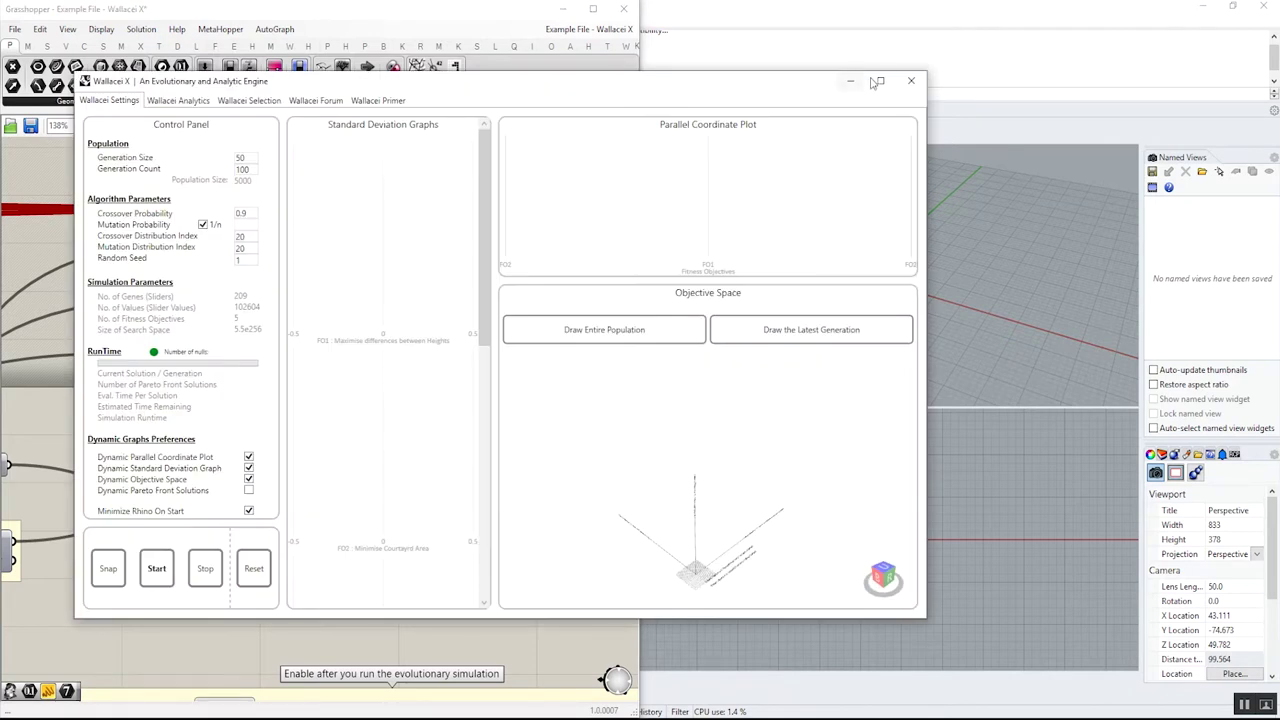
# Maximize Wallacei X and check Ground Floor Area 1 and 2 appear as objectives 4 and 5.
pyautogui.click(876, 83)
pyautogui.scroll(-5, 457, 494)
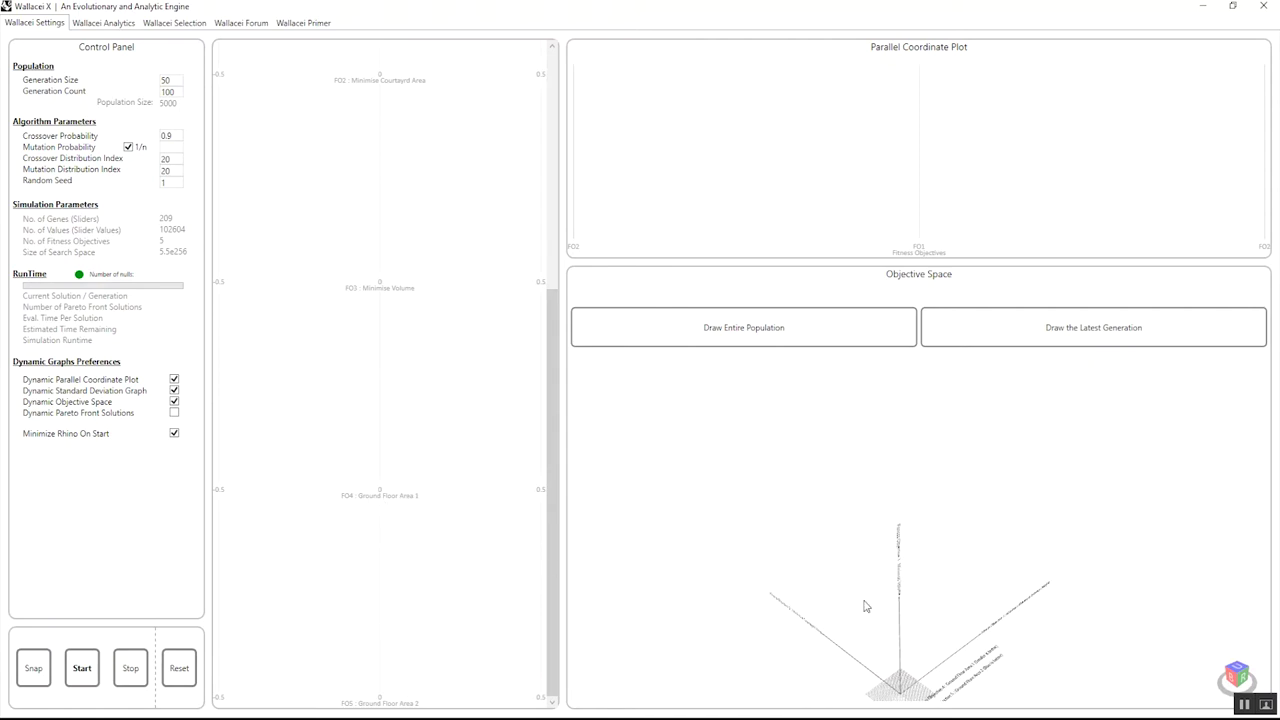
pyautogui.moveTo(1010, 607); pyautogui.dragTo(914, 600, button='right')
pyautogui.scroll(3, 911, 592)
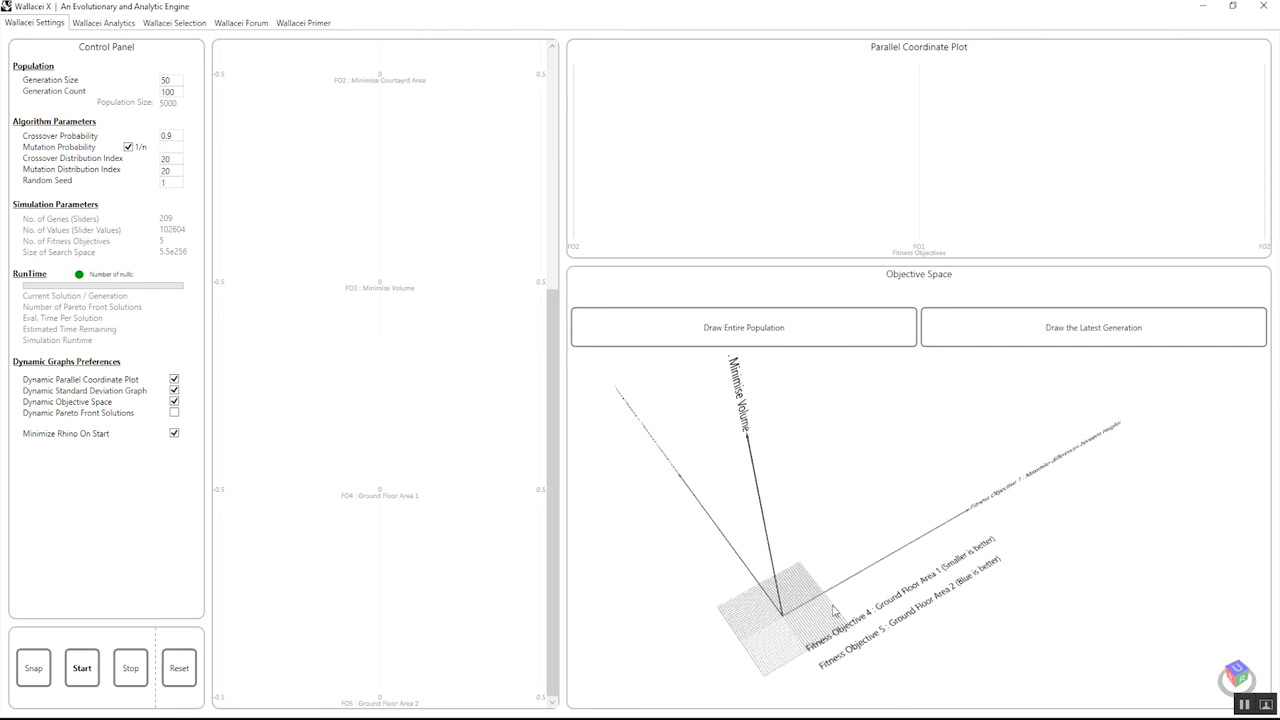
# Open the FO3 Minimise Volume fitness graph in Analytics, then close it.
pyautogui.click(104, 22)
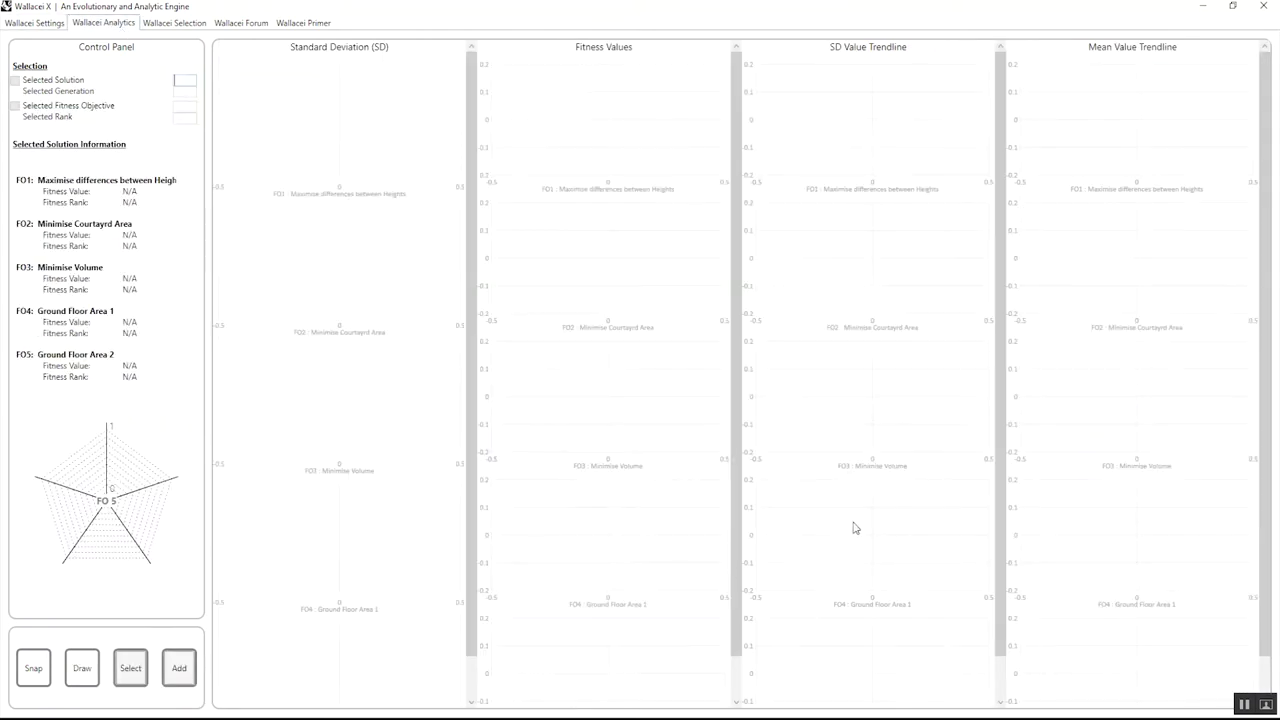
pyautogui.scroll(-1, 635, 435)
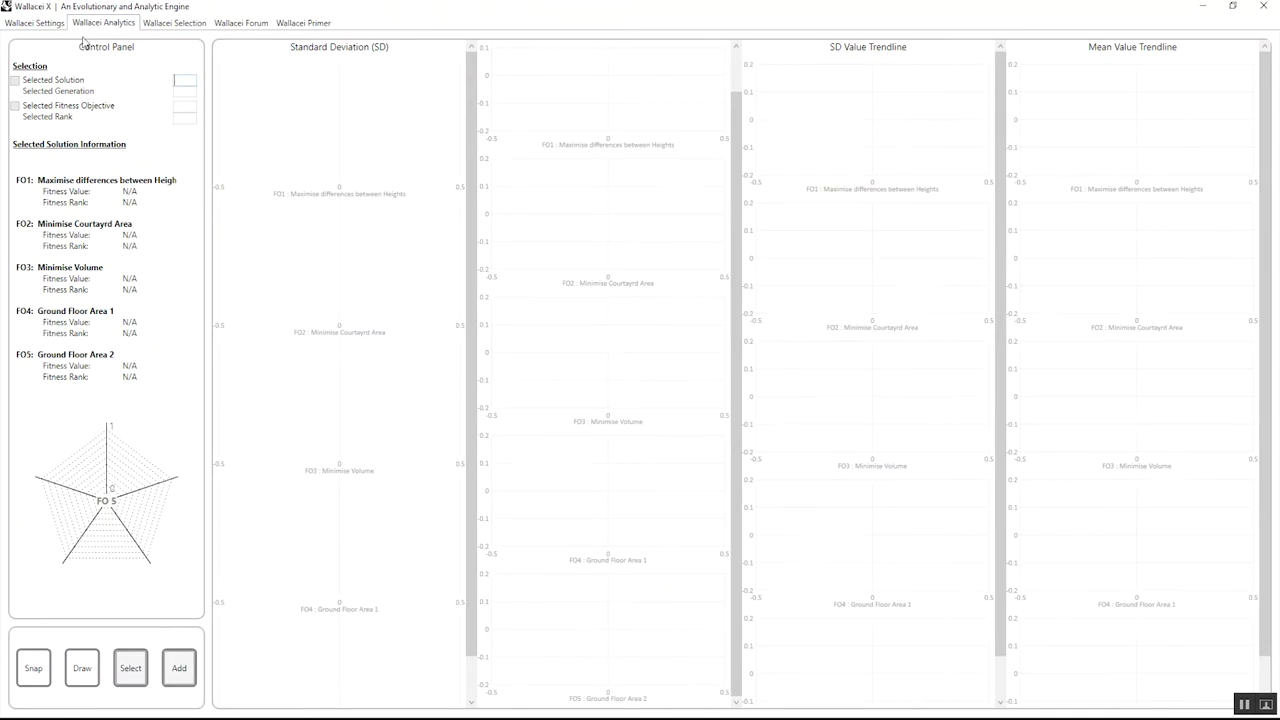
pyautogui.click(493, 327)
pyautogui.click(712, 412)
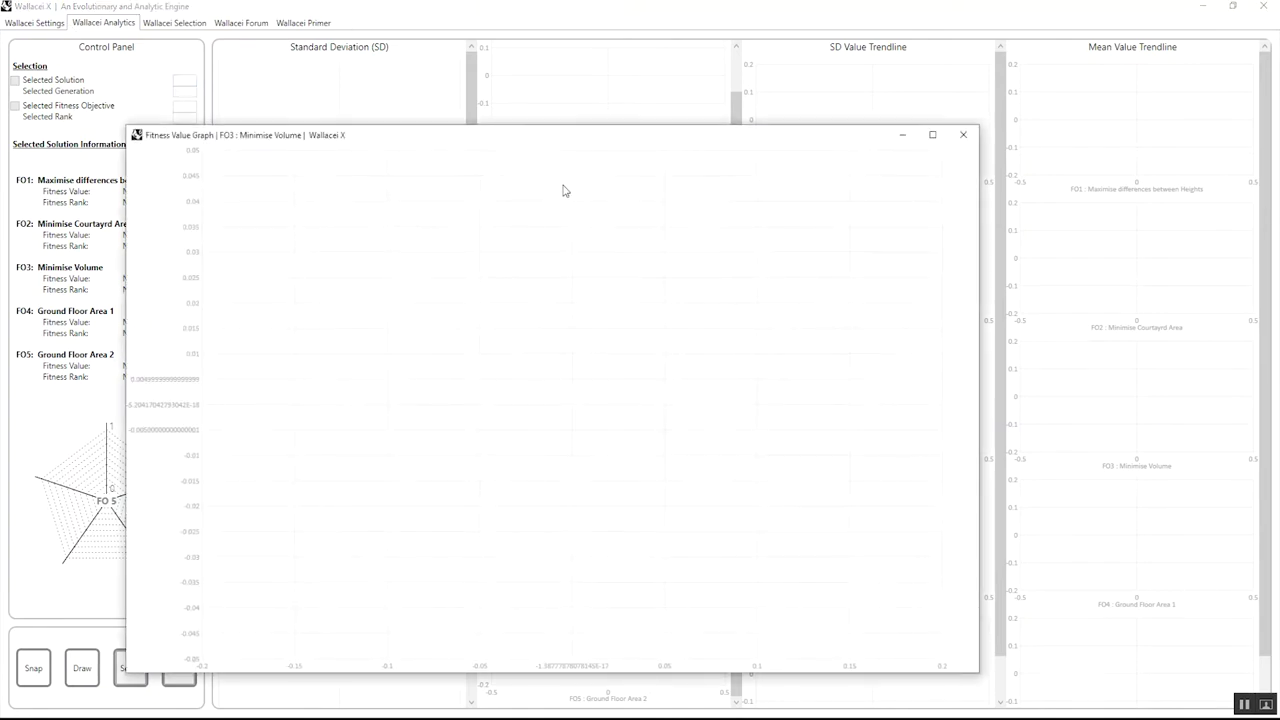
pyautogui.moveTo(384, 145); pyautogui.dragTo(310, 115)
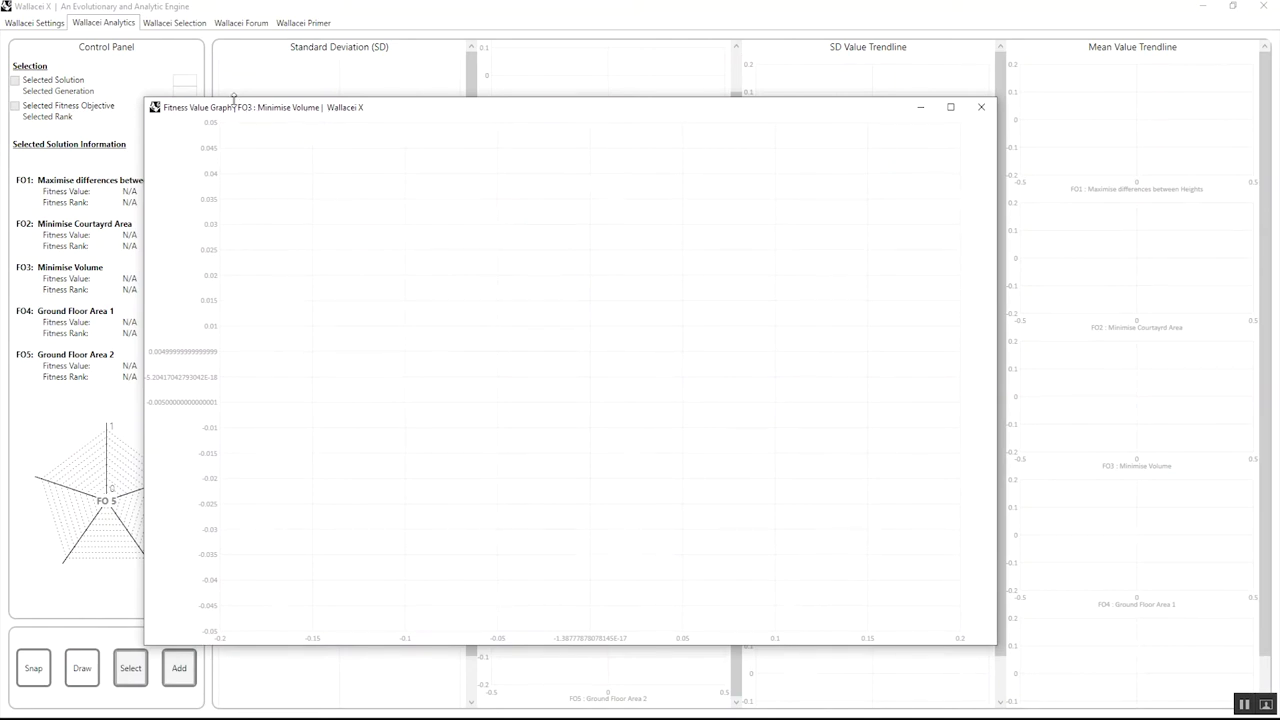
pyautogui.click(981, 106)
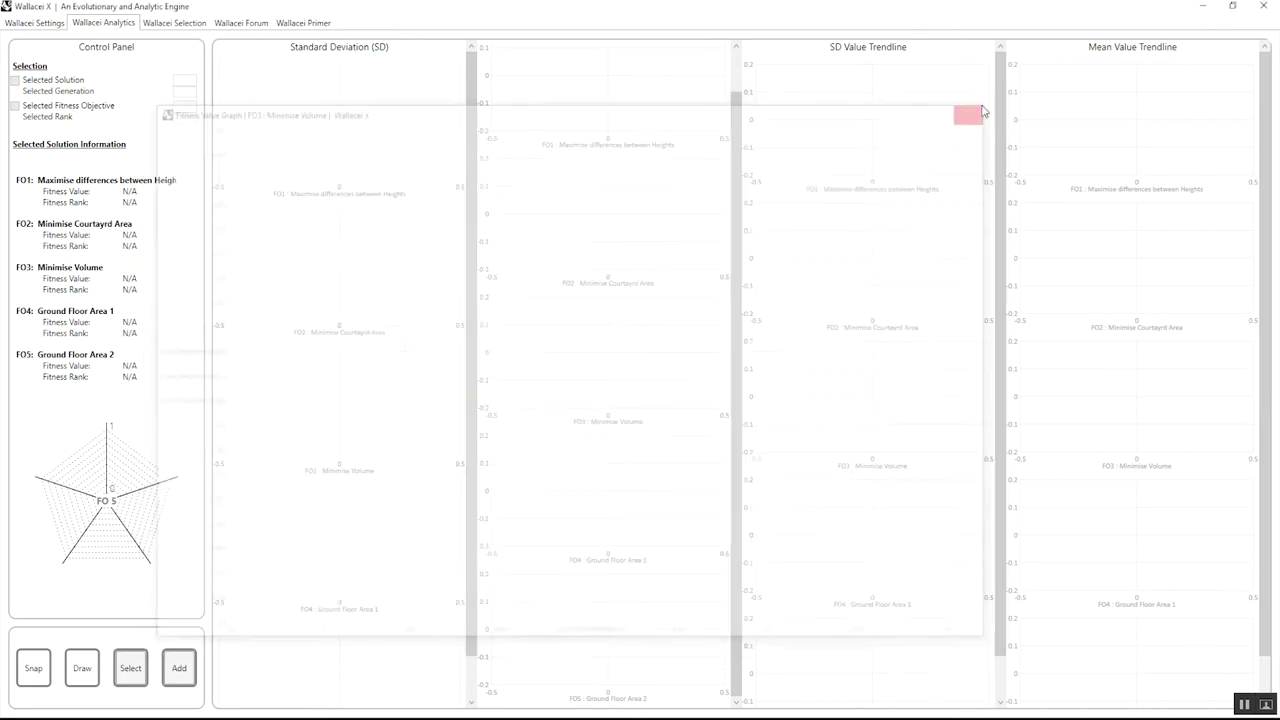
# Return to Wallacei Settings and close the Wallacei X window.
pyautogui.click(40, 22)
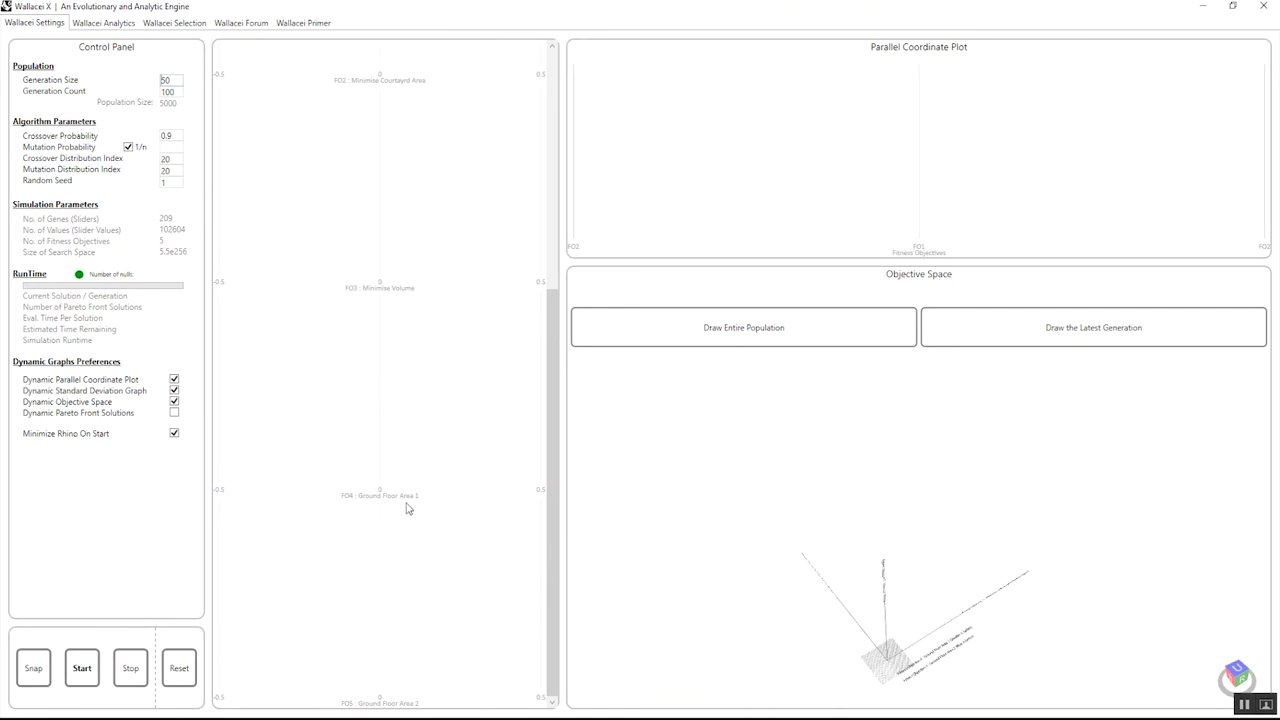
pyautogui.moveTo(550, 409); pyautogui.dragTo(556, 248)
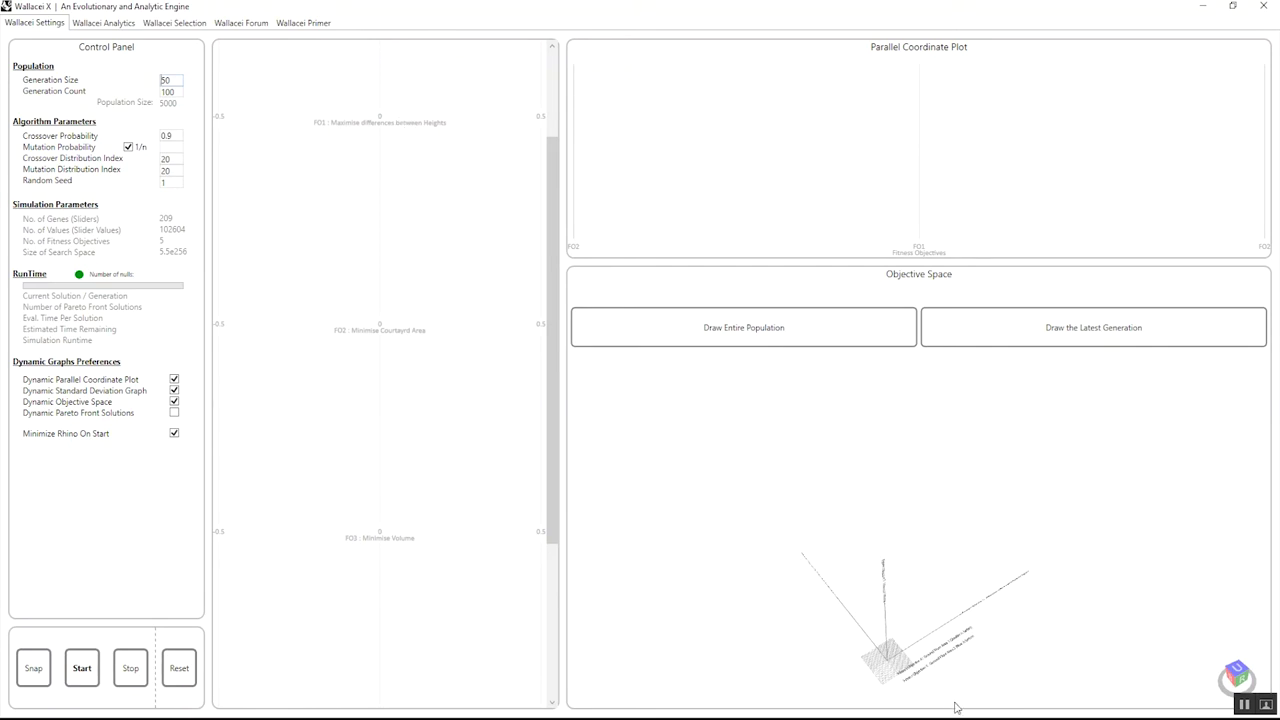
pyautogui.scroll(-2, 451, 557)
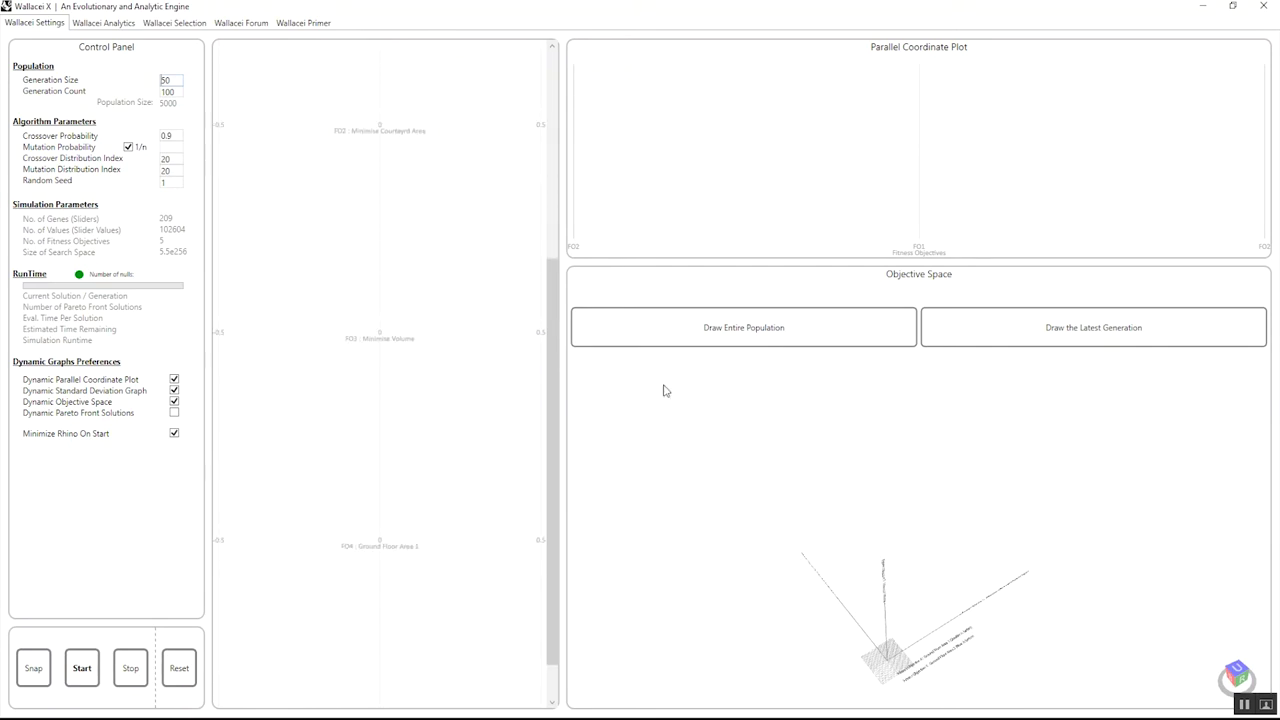
pyautogui.click(1264, 6)
pyautogui.scroll(-3, 514, 457)
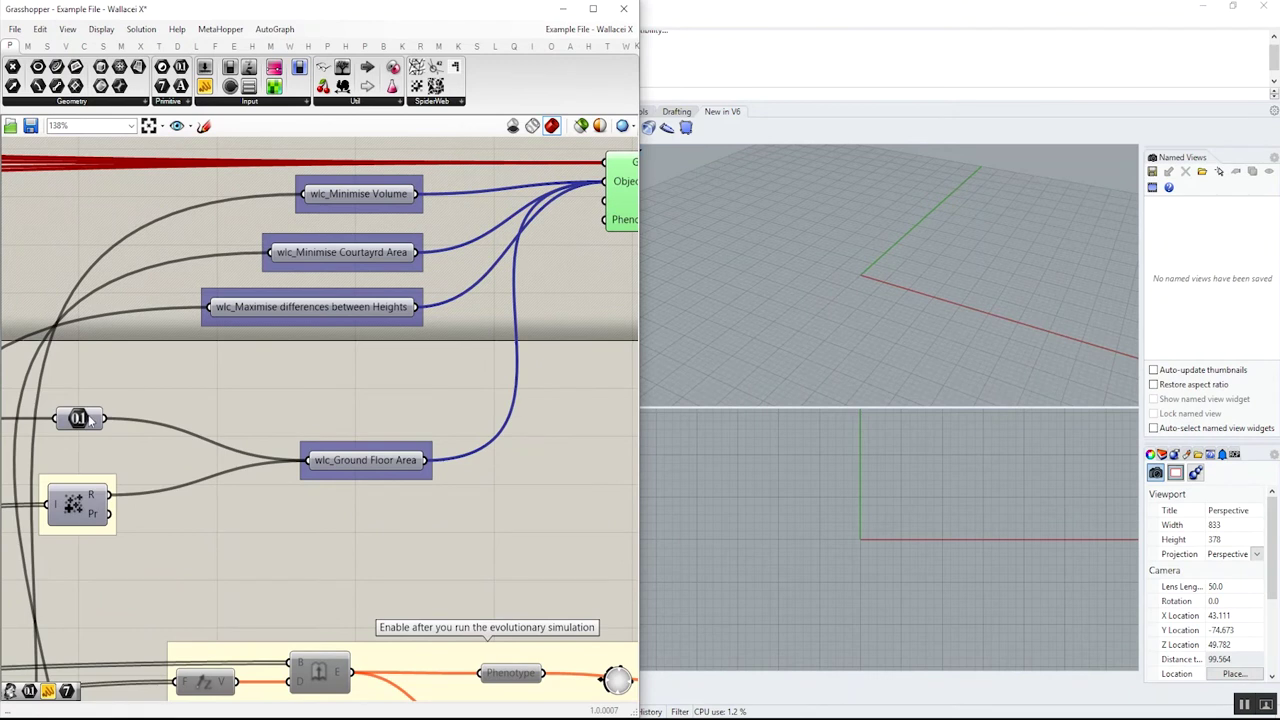
# Check wlc_Ground Floor Area's two values and highlight Wallacei X's four objective wires.
pyautogui.click(88, 420)
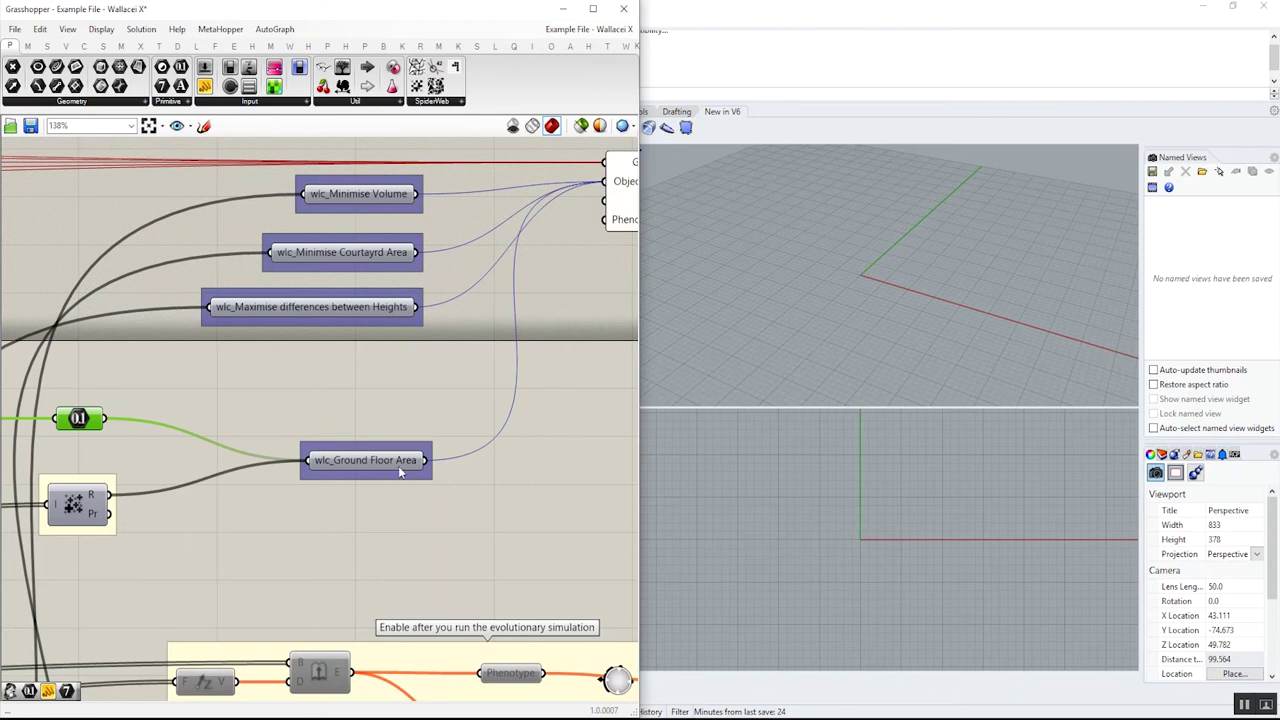
pyautogui.moveTo(400, 472)
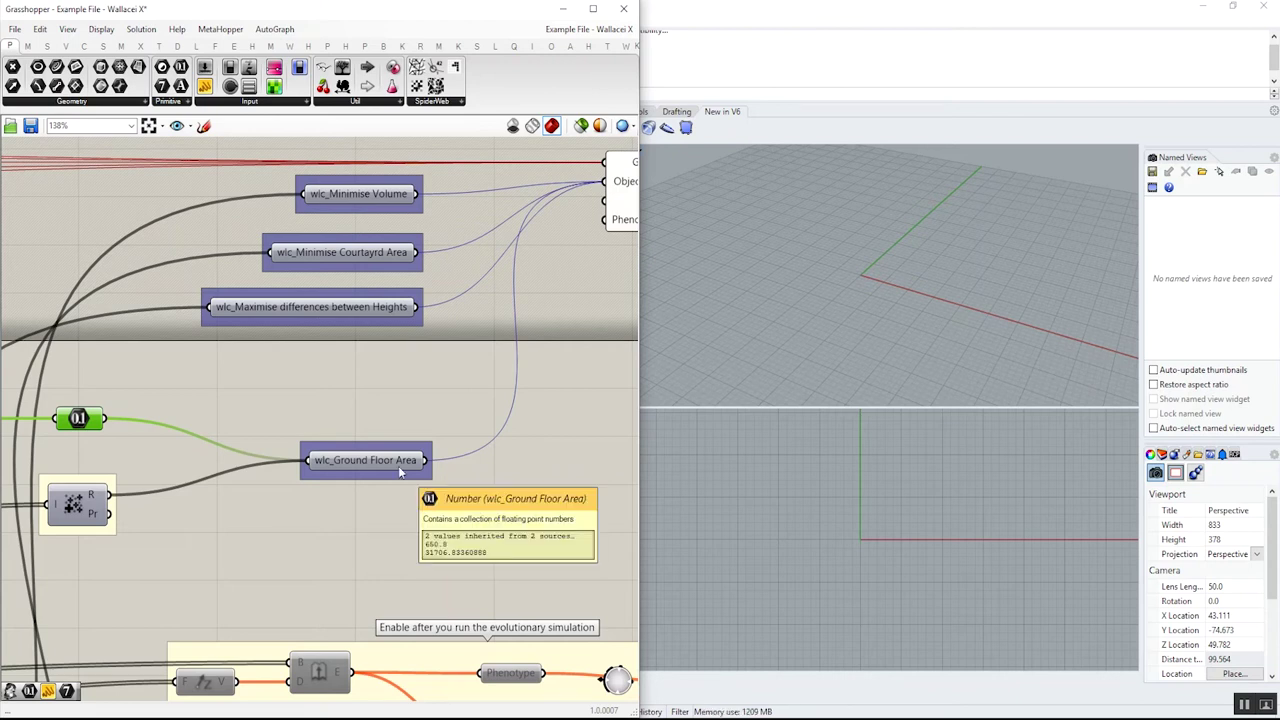
pyautogui.moveTo(458, 437); pyautogui.dragTo(278, 515, button='right')
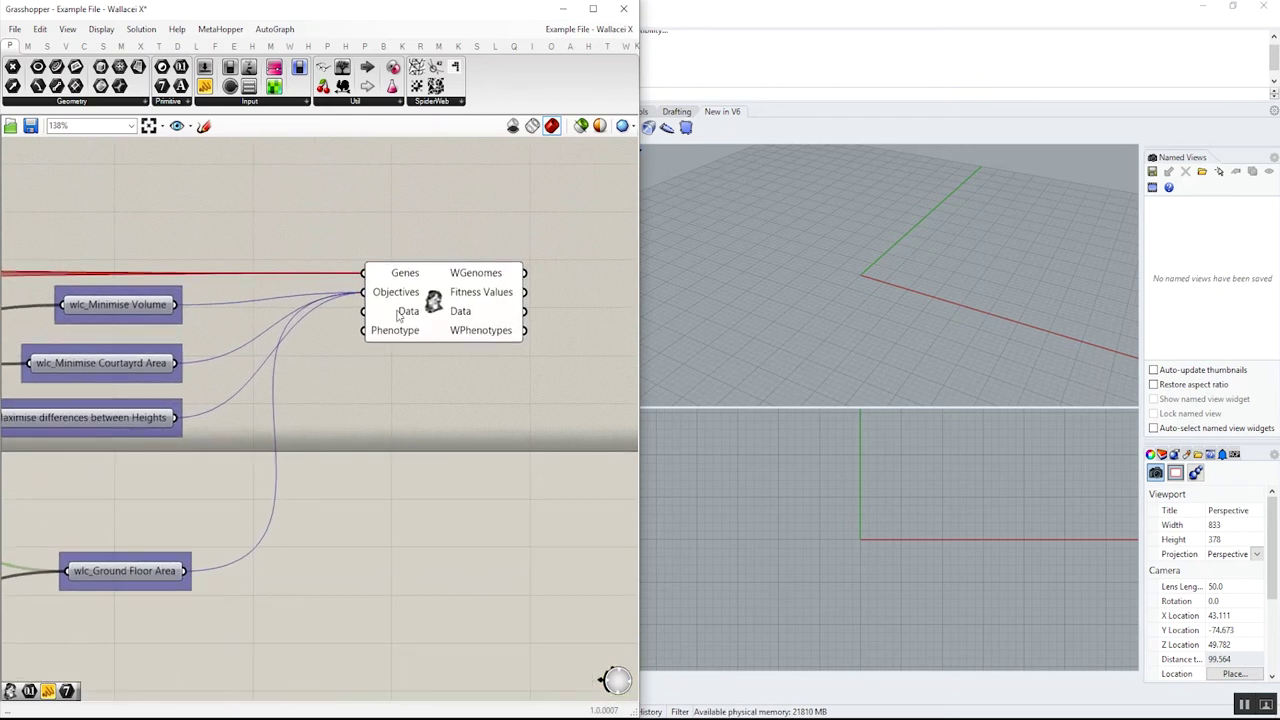
pyautogui.moveTo(434, 302); pyautogui.dragTo(436, 284)
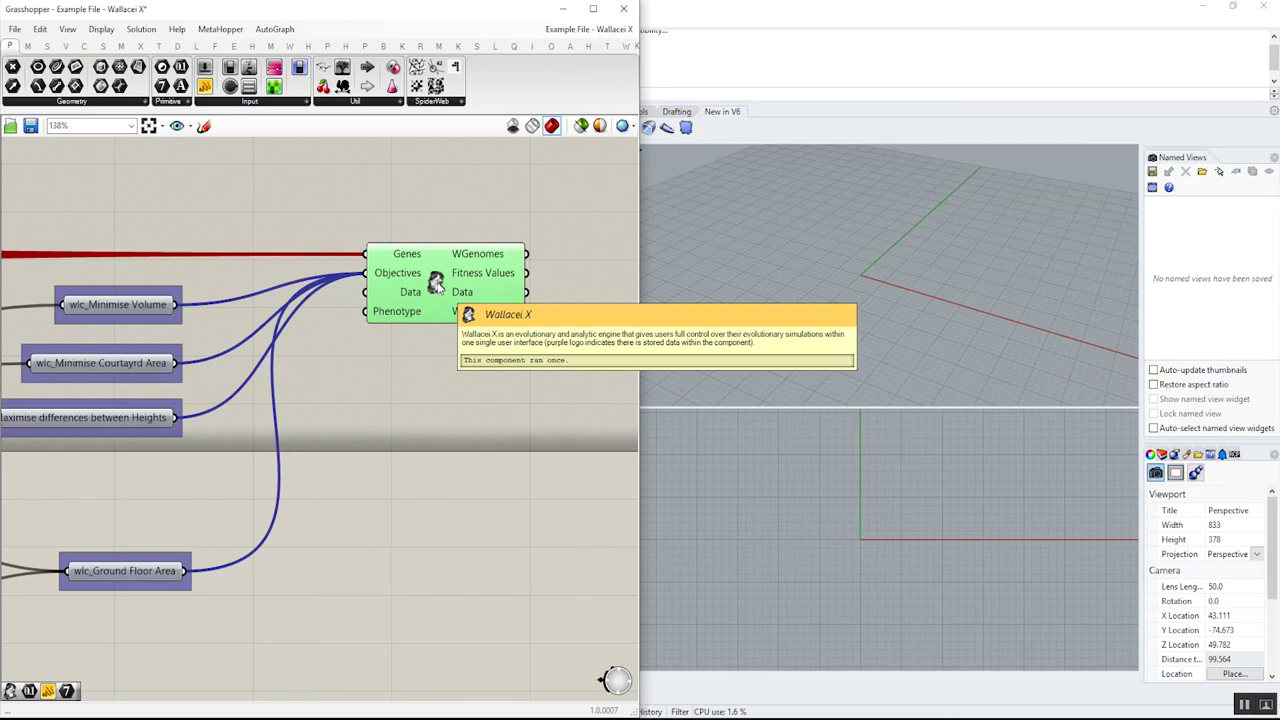